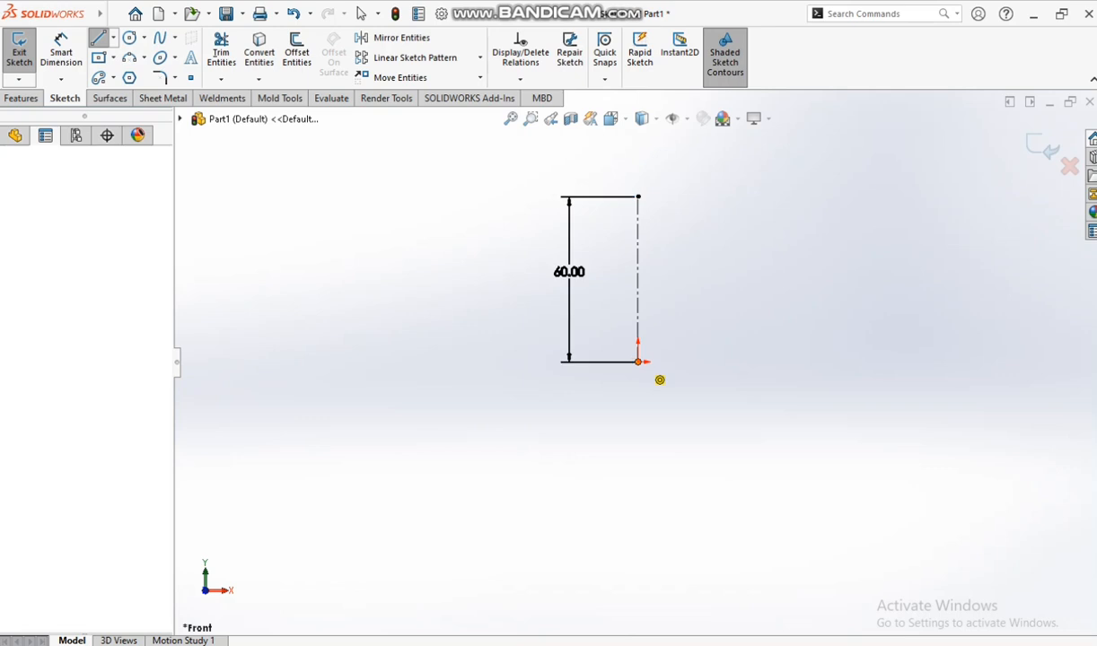
Step: Draw a horizontal line from the origin and dimension it as a 60 mm diameter across the vertical centerline
click(767, 362)
key(Escape)
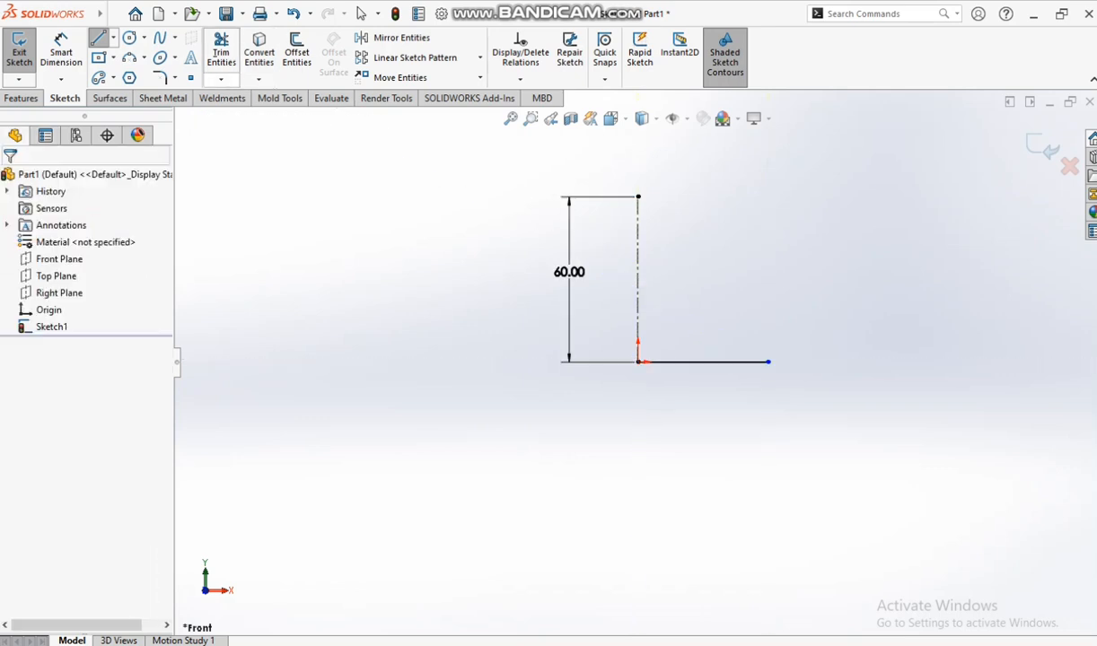
click(60, 43)
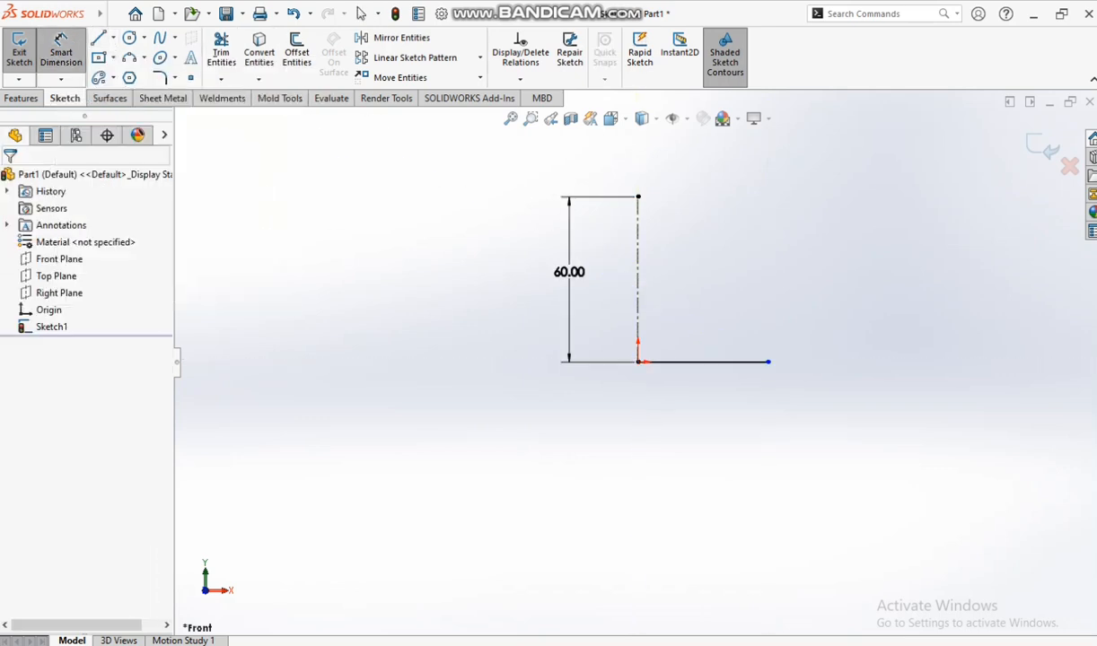
click(767, 362)
click(638, 316)
click(586, 418)
text(6)
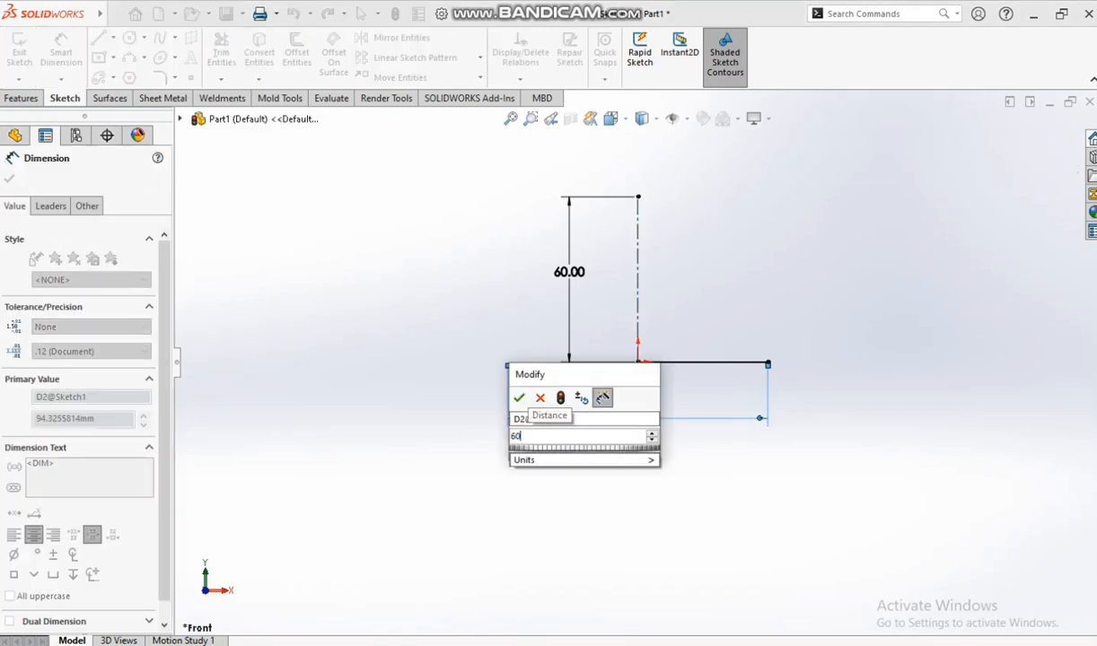
text(0)
key(Return)
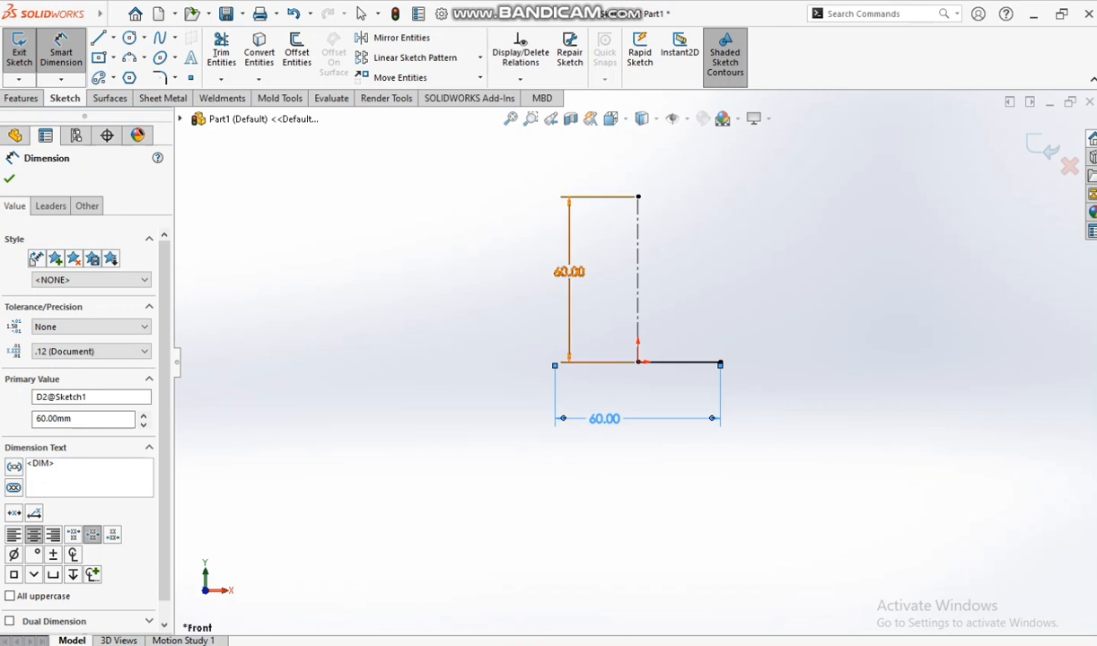
Step: Set the vertical centerline's height to 30 mm
double_click(569, 272)
text(30)
key(Return)
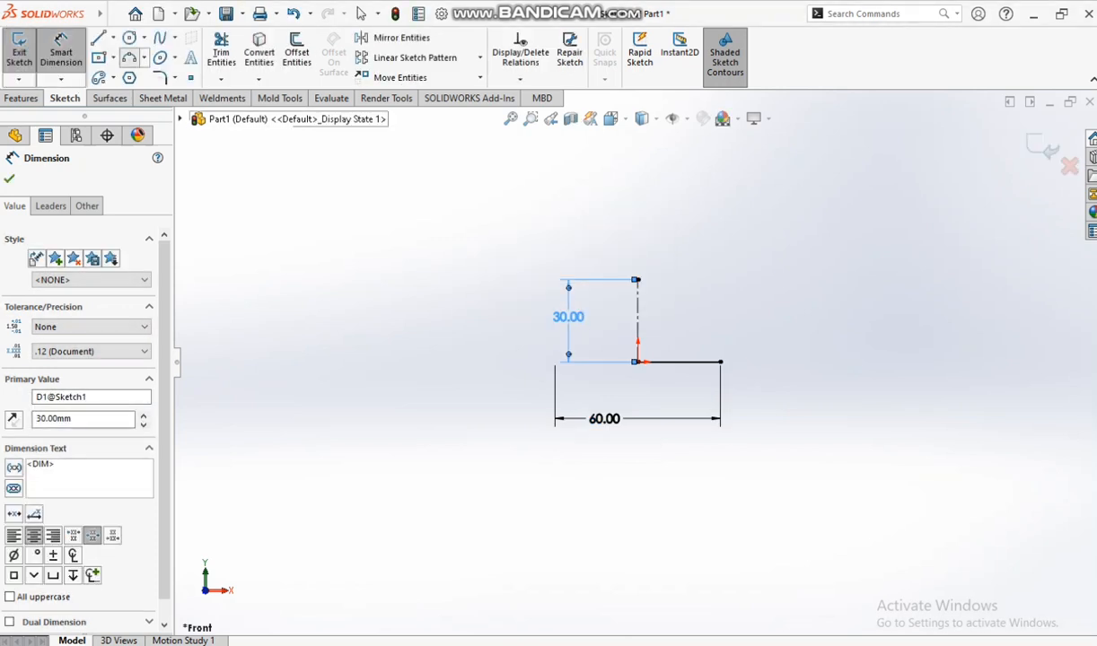
Step: Draw a three-point arc of 30 mm radius from the centerline's upper end to the line's outer end, and dimension its radius
click(130, 57)
click(637, 280)
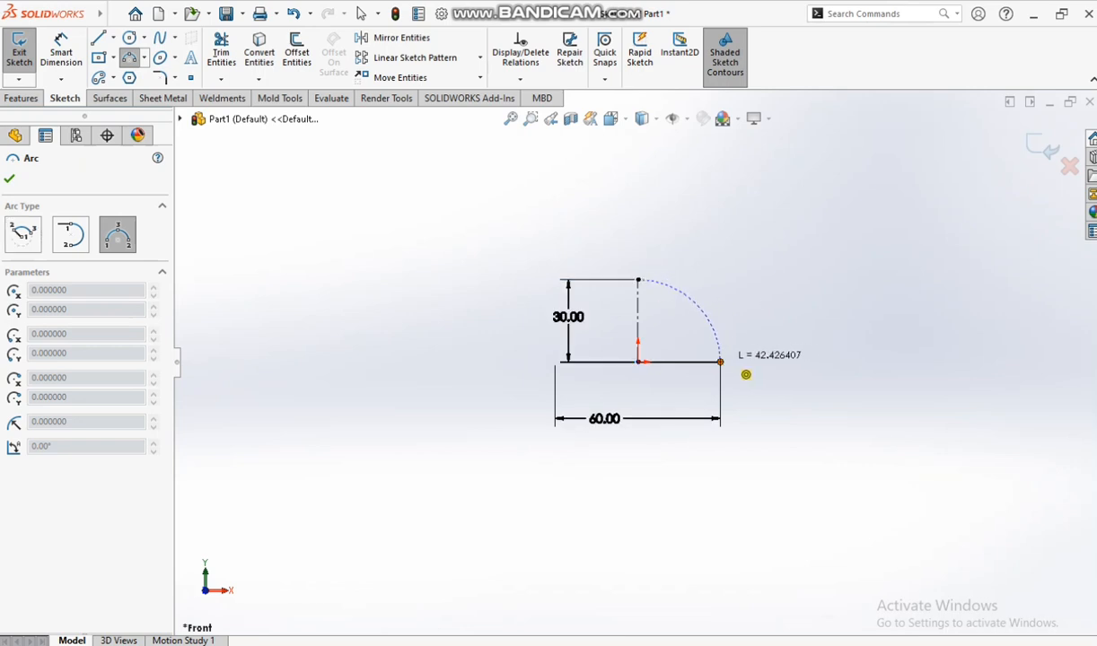
click(737, 358)
click(360, 14)
click(61, 49)
click(691, 296)
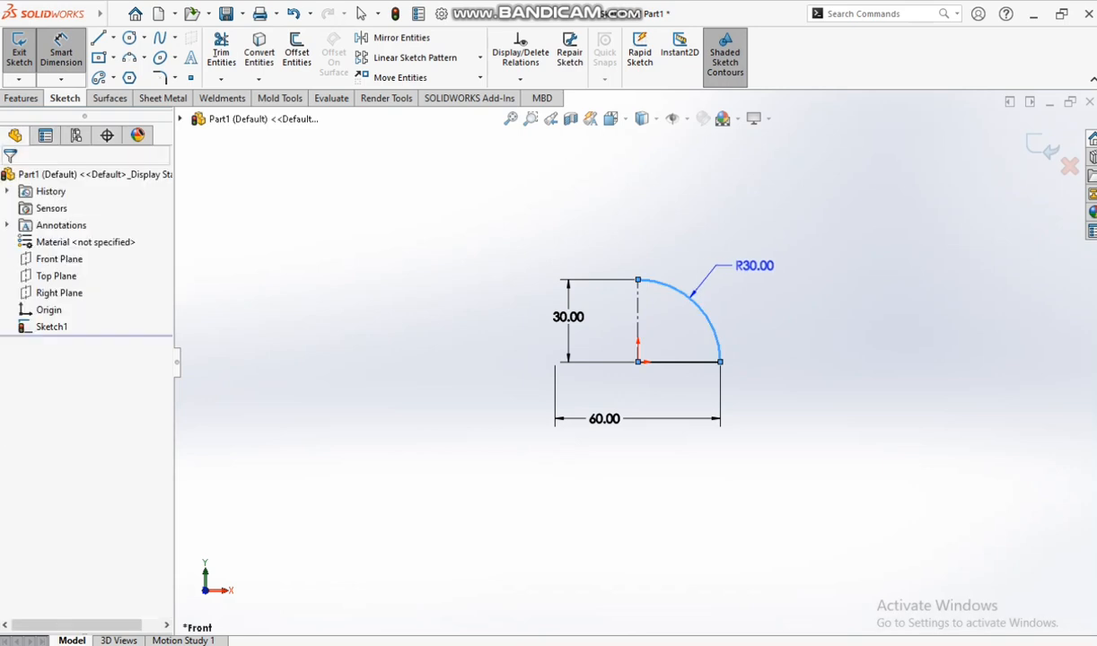
click(754, 266)
click(690, 245)
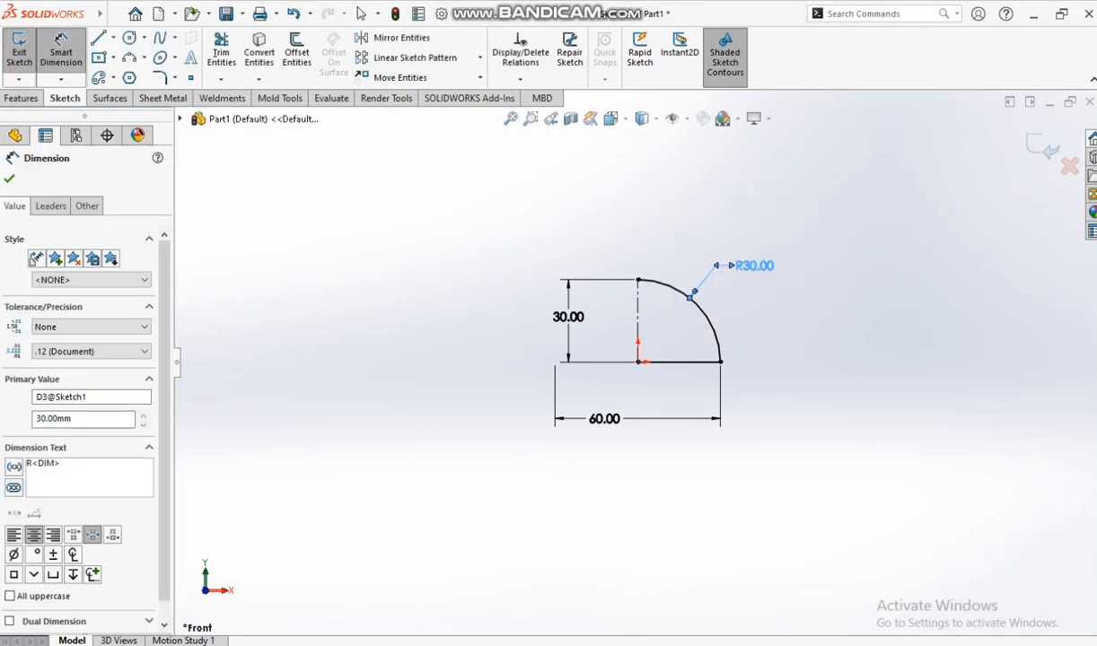
Step: Revolve the quarter-circle profile 360 degrees about the centerline into a solid dome, letting the open sketch be closed automatically
click(21, 98)
click(72, 45)
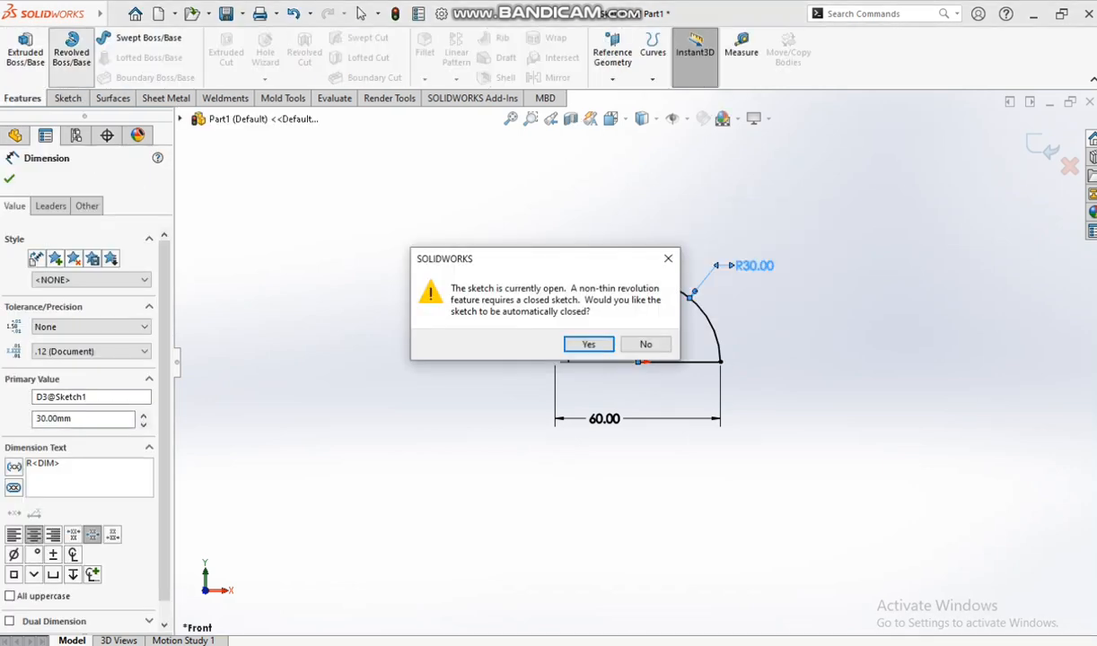
click(587, 345)
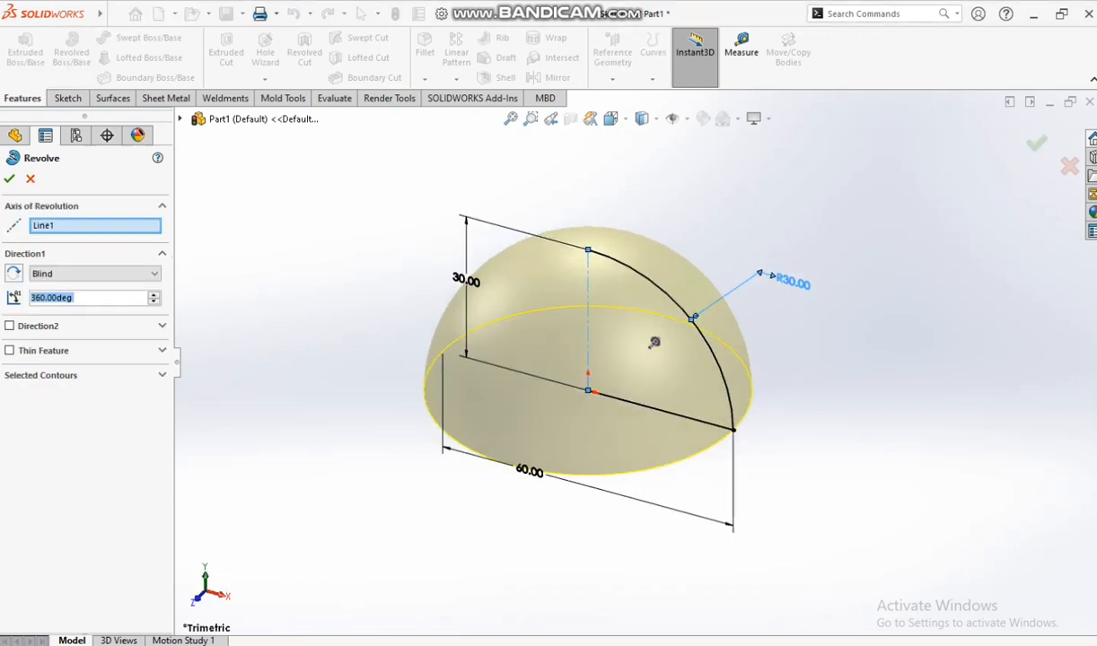
right_click(654, 342)
click(512, 516)
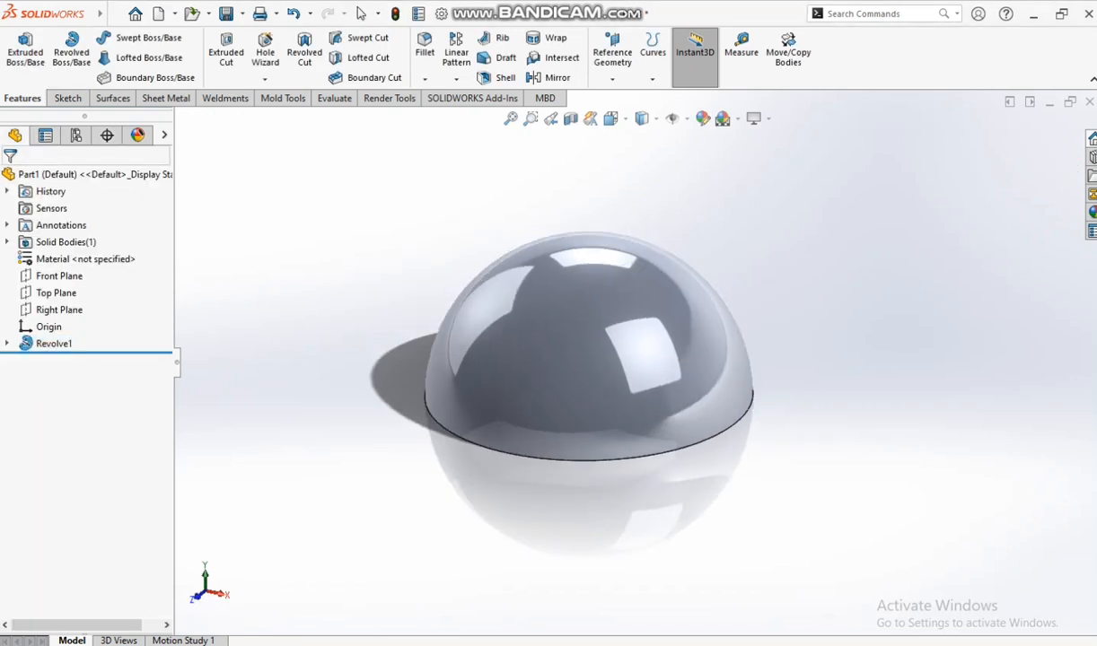
Step: Shell the dome to a 2 mm wall thickness, removing its flat bottom face
middle_drag(523, 469, 528, 314)
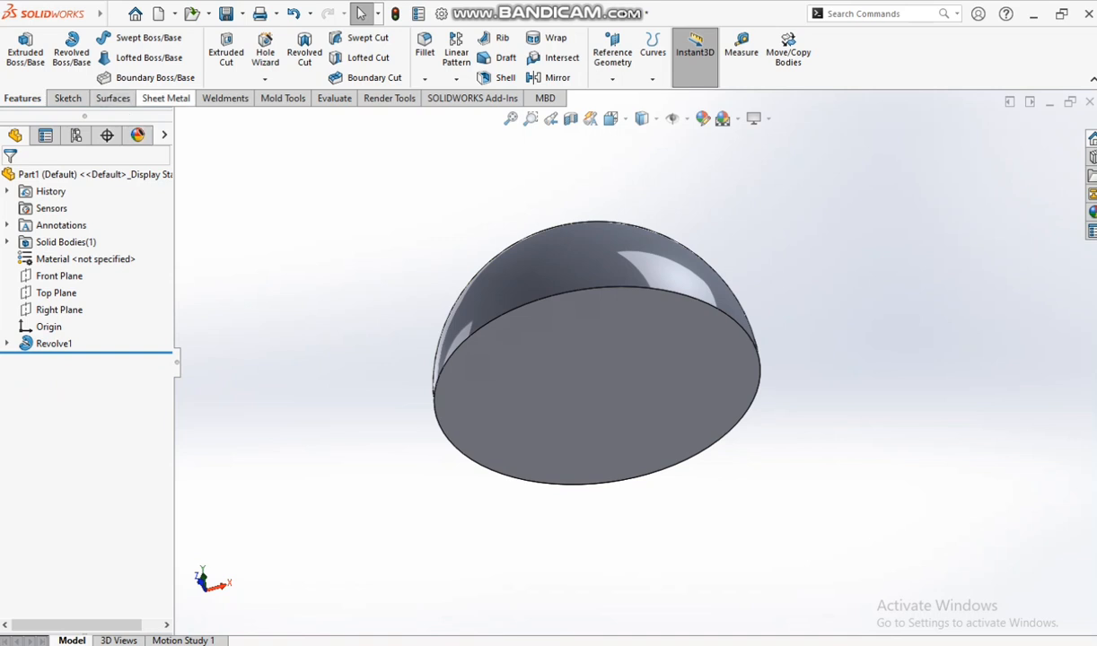
click(498, 77)
click(628, 365)
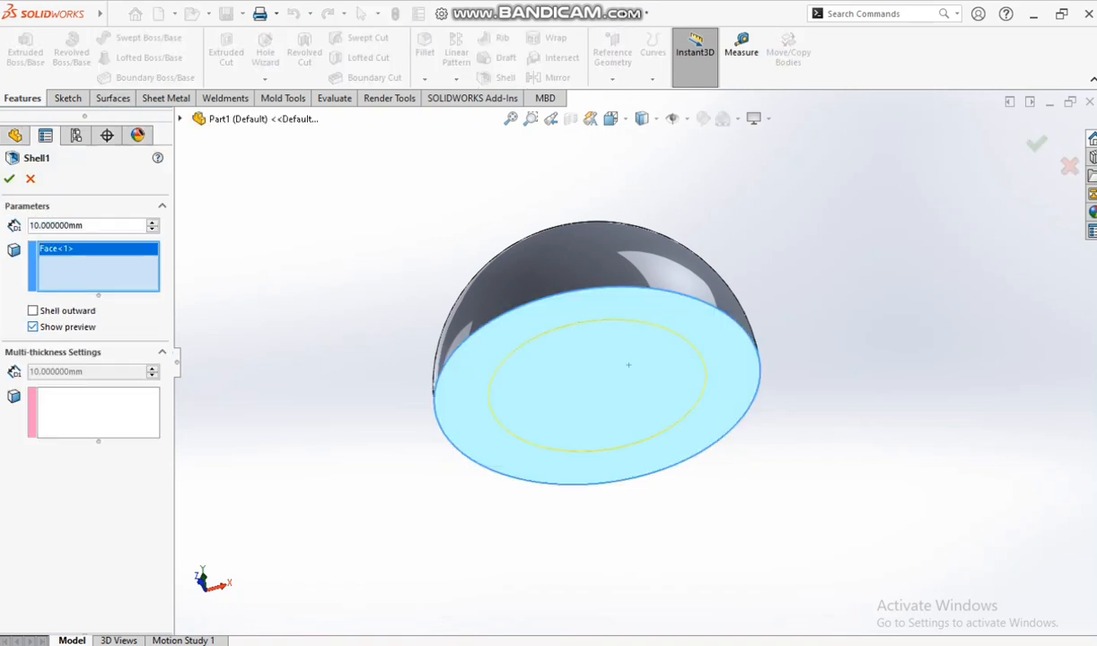
text(2)
key(Return)
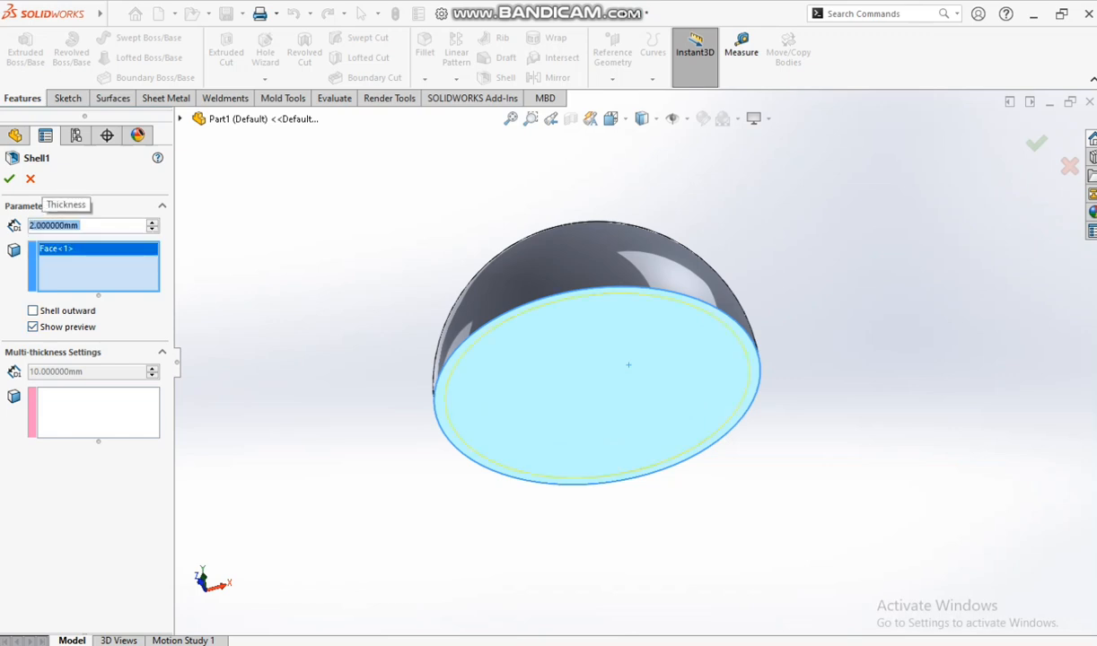
key(Return)
Step: Create a reference plane offset 32 mm from the Front Plane, in front of the dome
middle_drag(628, 365, 634, 459)
click(59, 276)
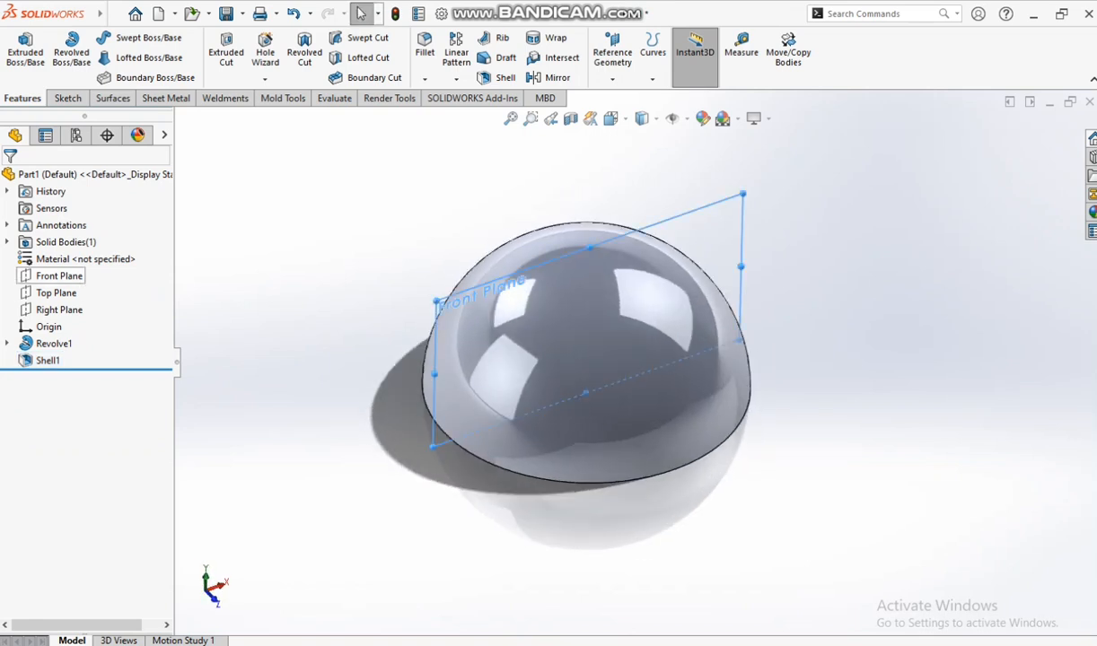
click(612, 52)
click(625, 98)
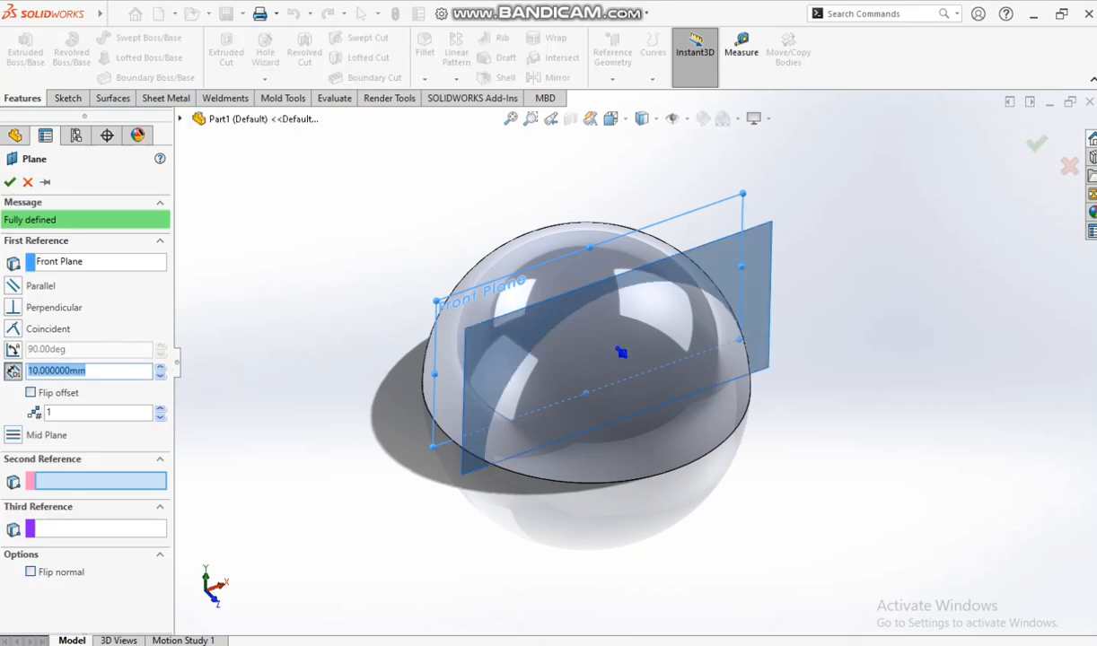
click(160, 367)
click(159, 367)
click(160, 368)
middle_drag(557, 359, 634, 395)
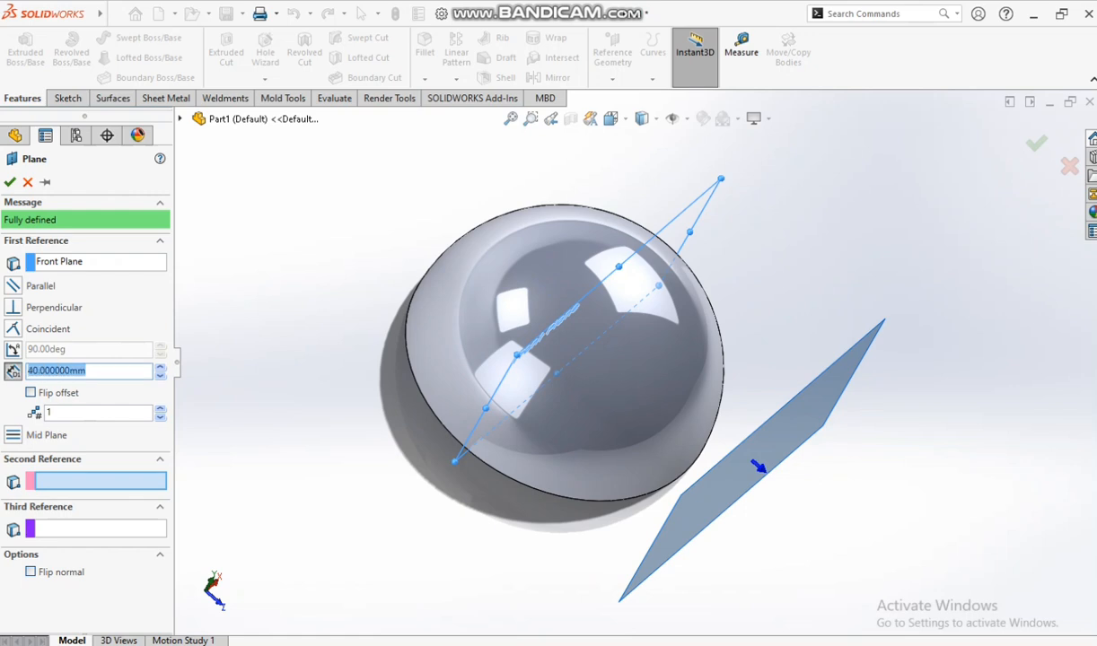
text(32)
key(Return)
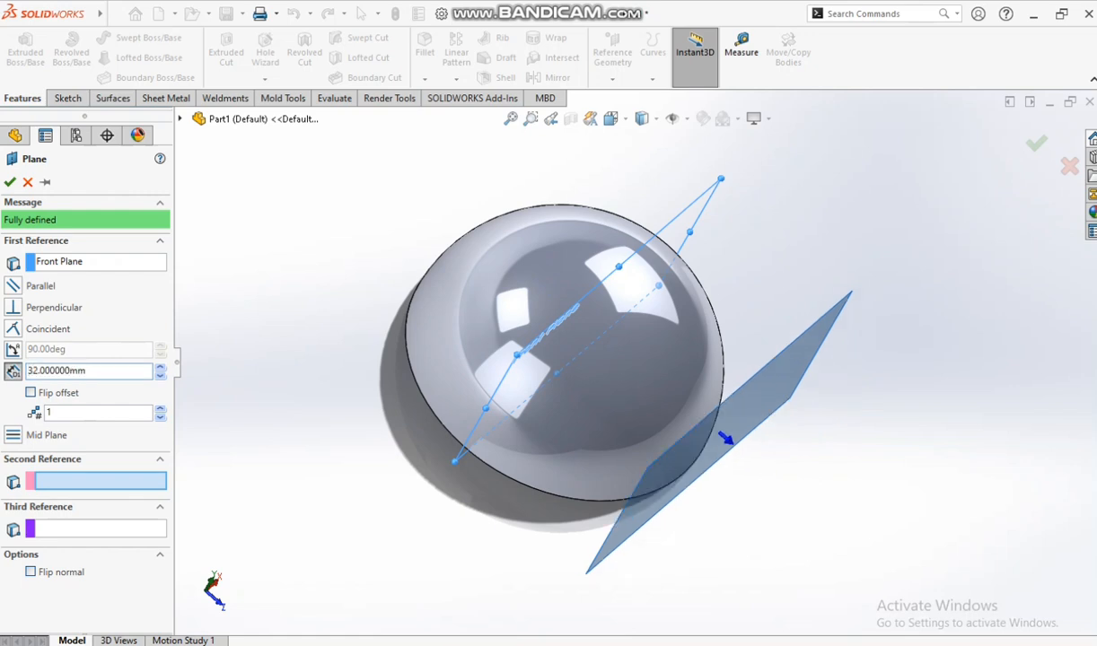
key(Return)
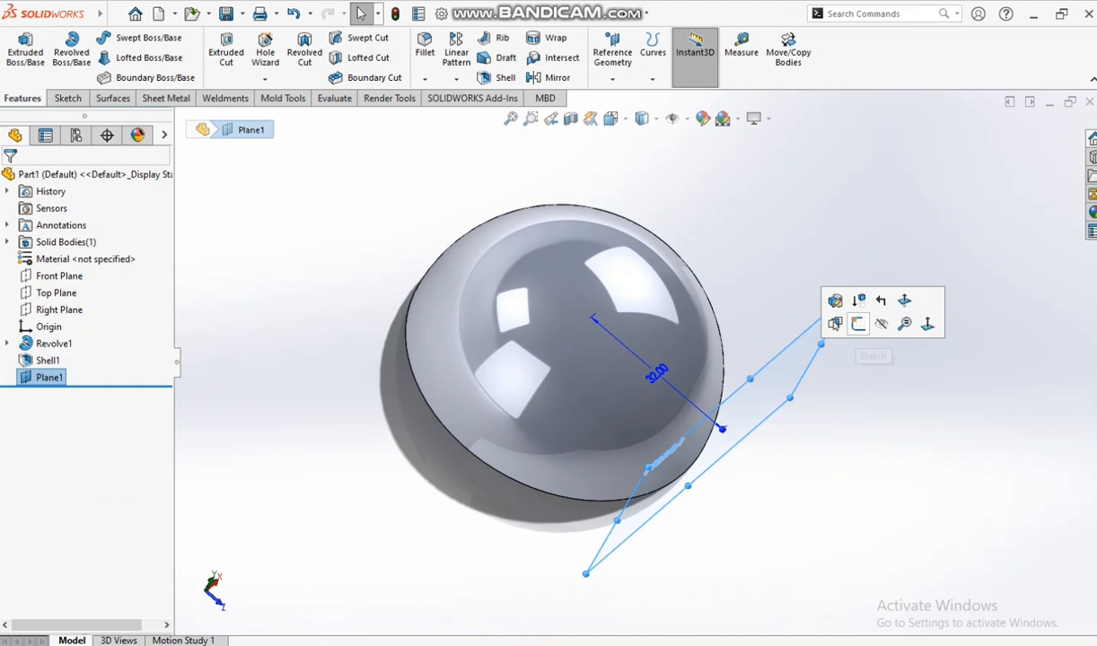
Step: Sketch a circle of about 6.9 mm radius on the offset plane, centred about 16 mm above the origin, and exit the sketch
middle_drag(798, 350, 718, 305)
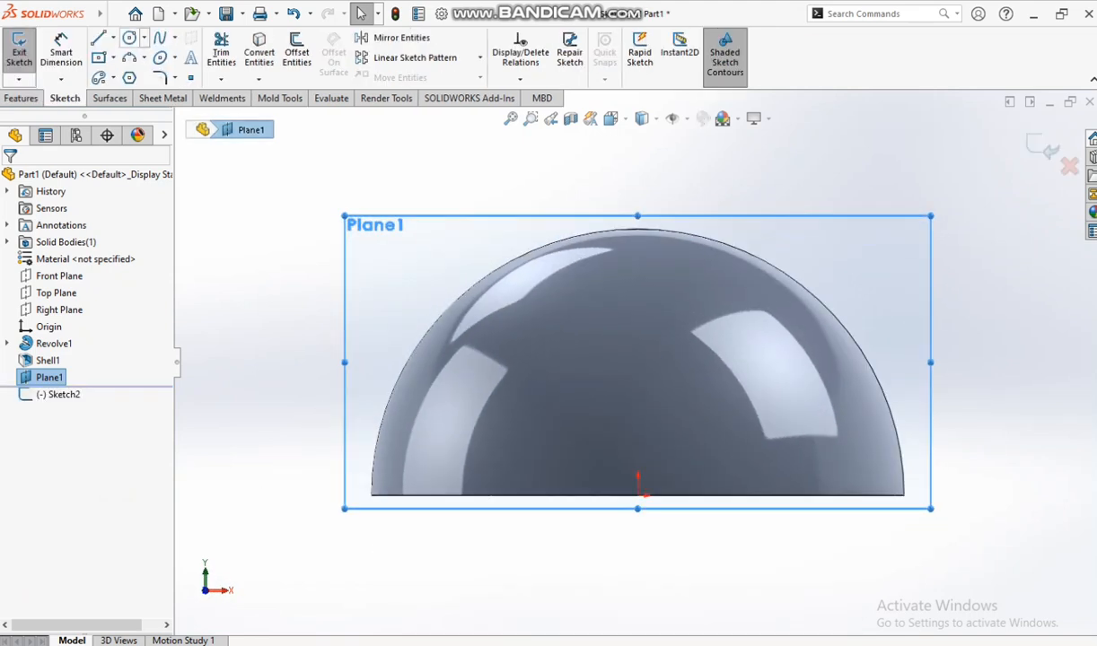
click(129, 39)
click(638, 354)
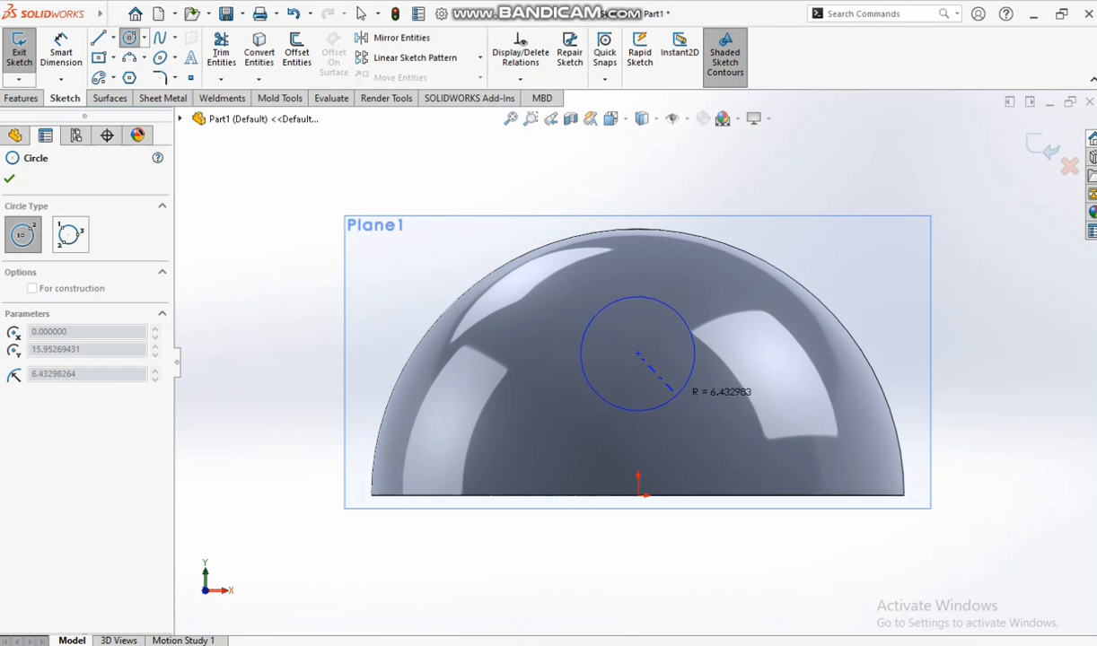
click(680, 398)
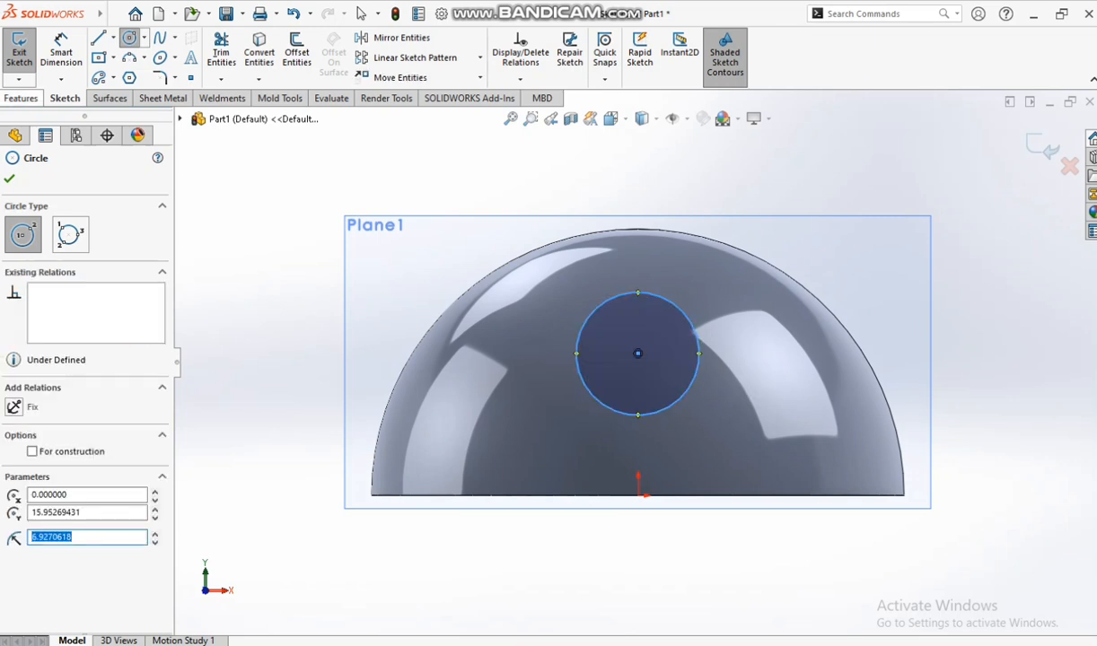
click(19, 49)
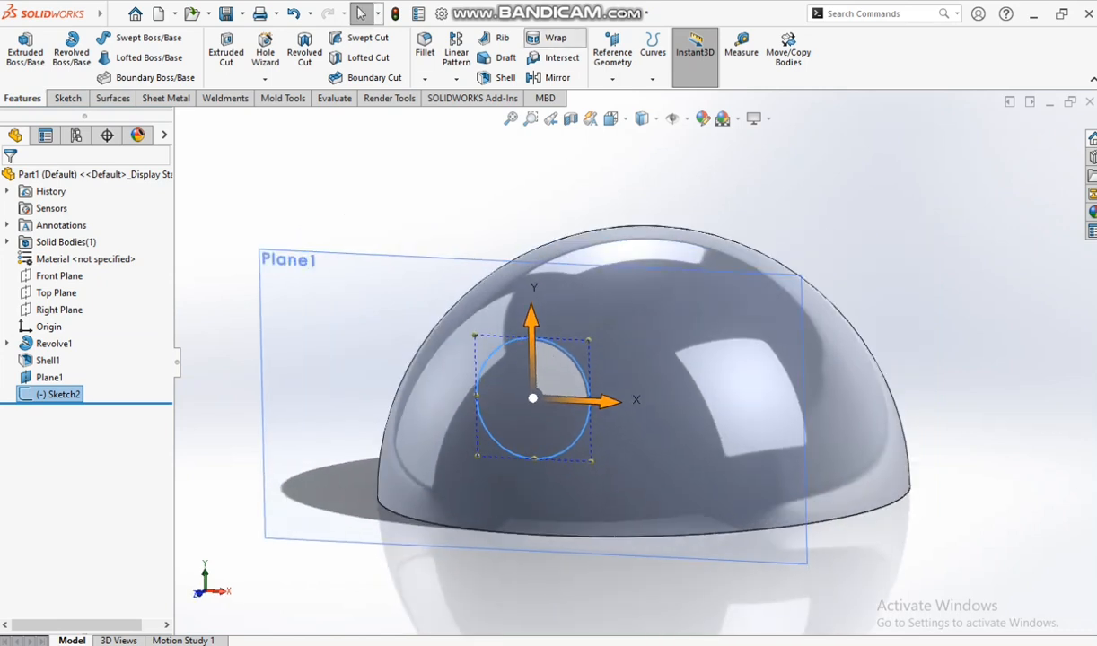
Step: Scribe the circle sketch onto the dome's outer face with a spline-surface Wrap, and hide the offset plane
click(549, 38)
click(534, 396)
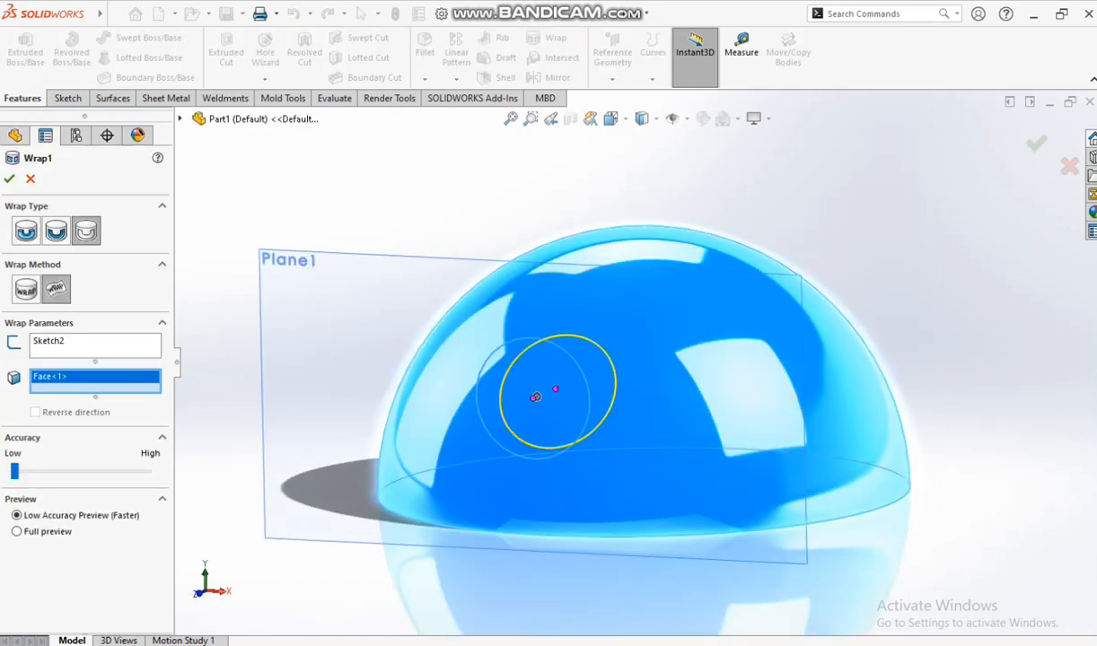
click(10, 178)
click(392, 256)
click(471, 228)
scroll(557, 404, up, 3)
scroll(557, 404, down, 4)
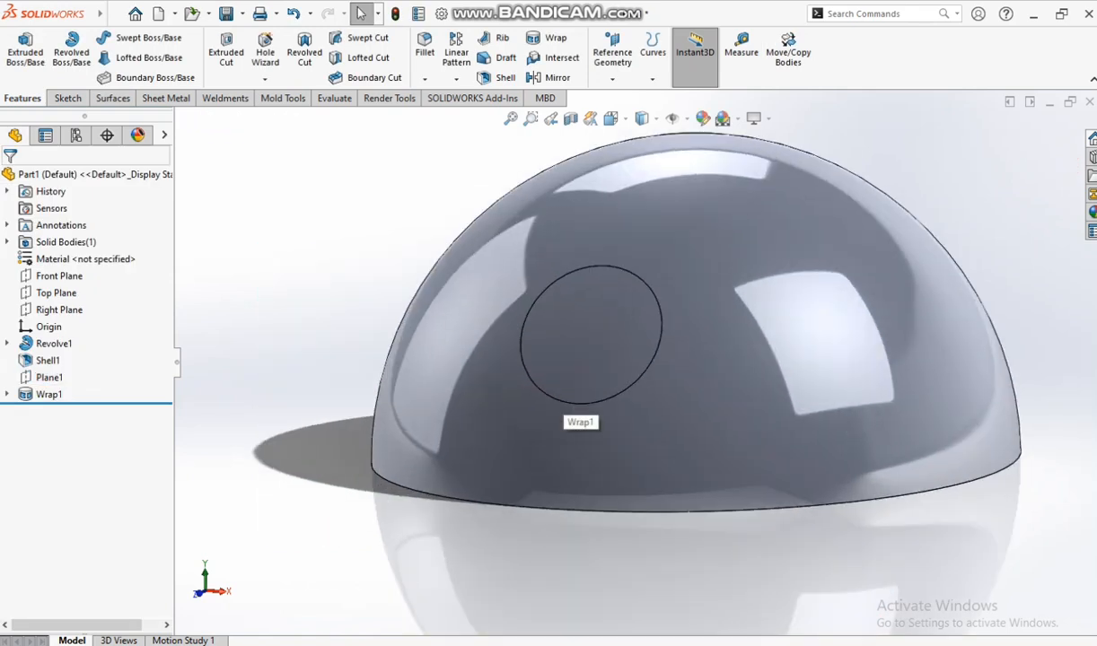
Step: Delete the circular scribed face from the dome's outer surface with Delete Face, using the Delete option
scroll(556, 404, up, 3)
scroll(556, 404, down, 1)
click(113, 98)
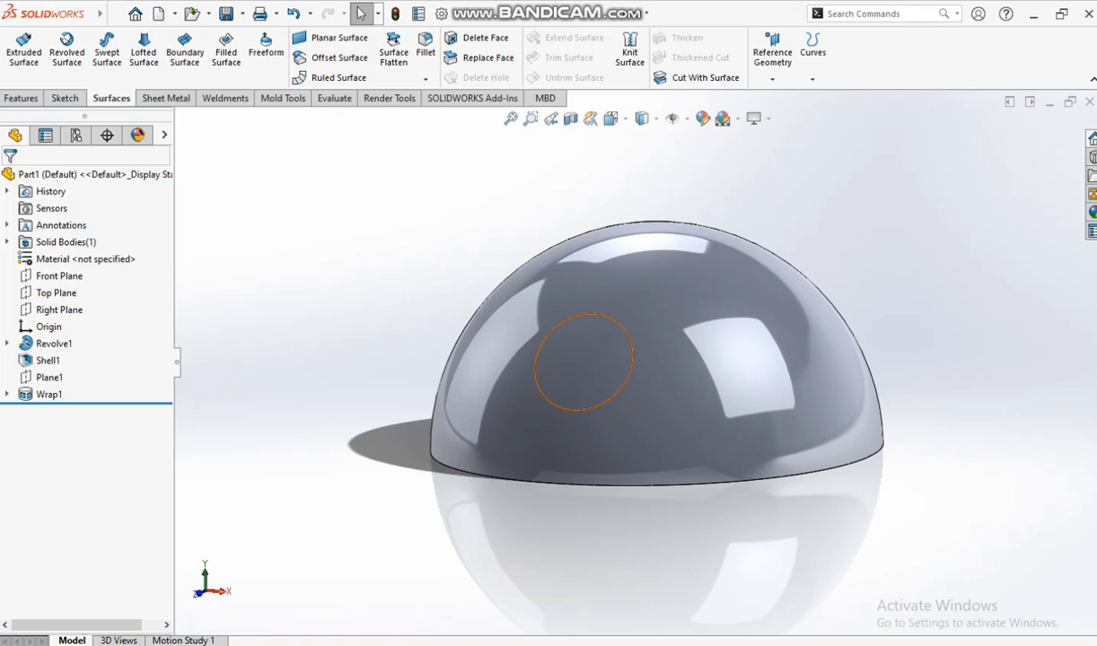
scroll(579, 377, down, 2)
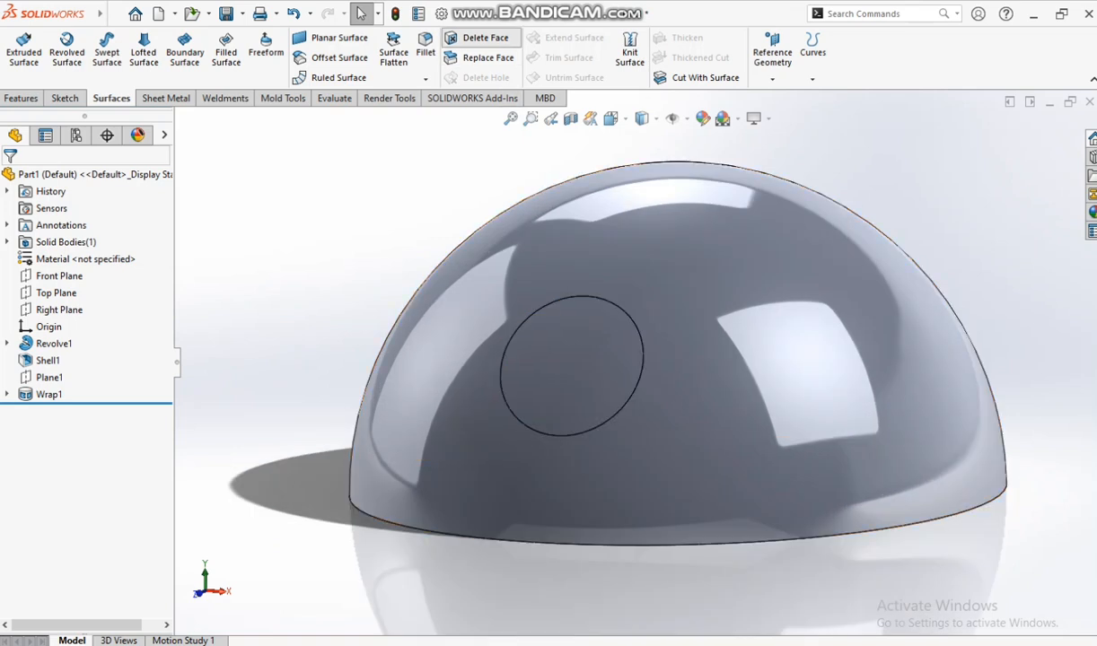
click(478, 37)
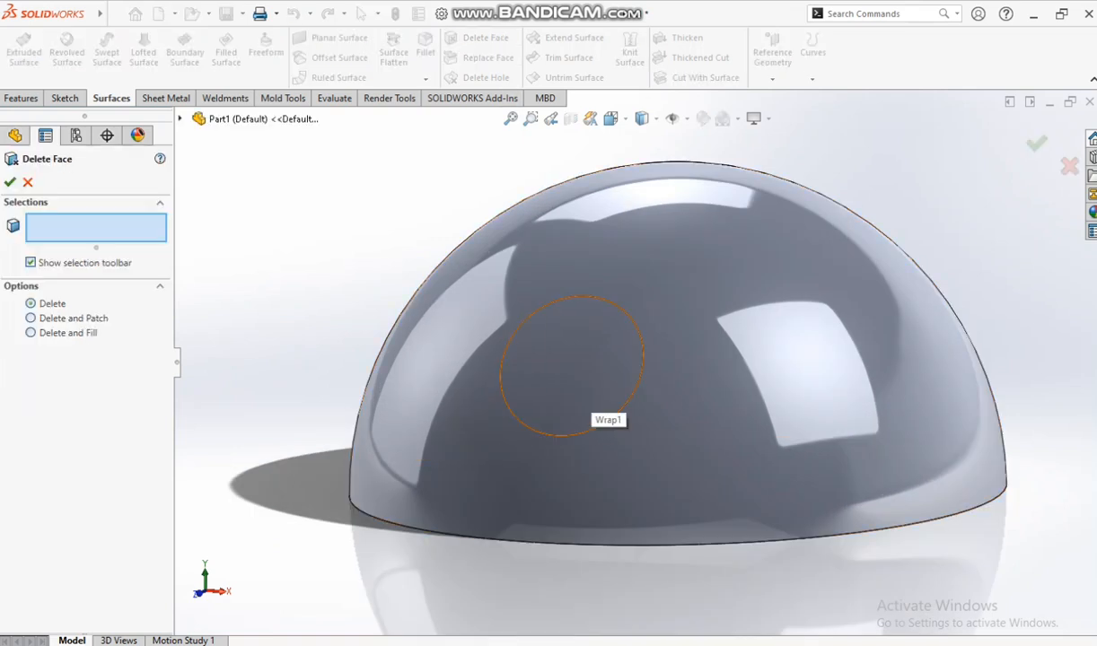
click(587, 388)
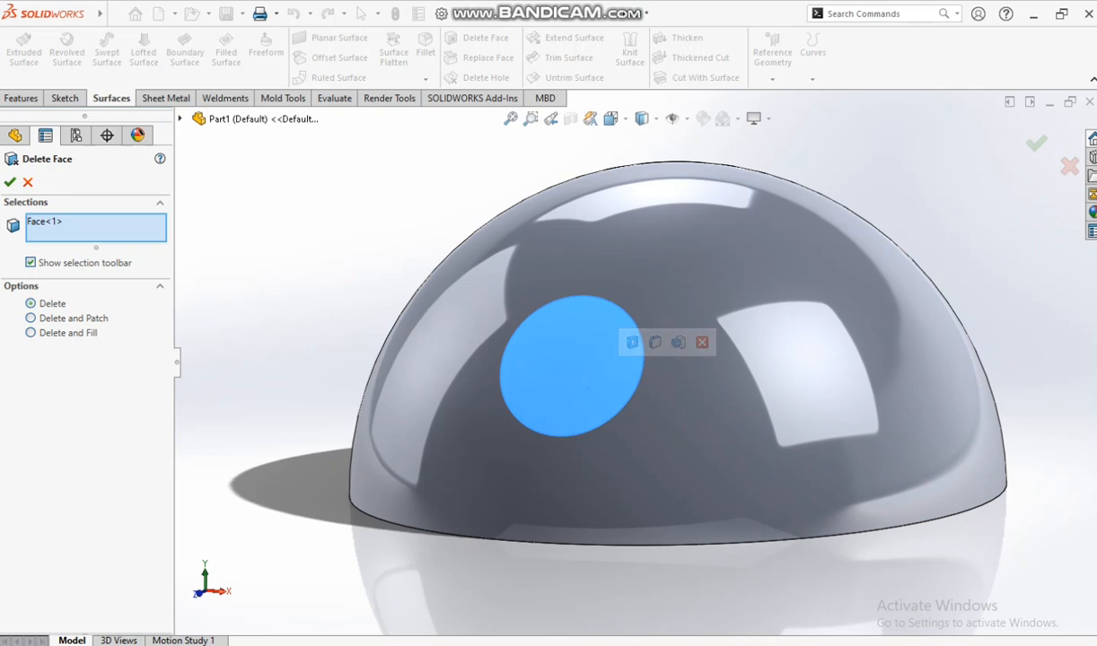
click(10, 182)
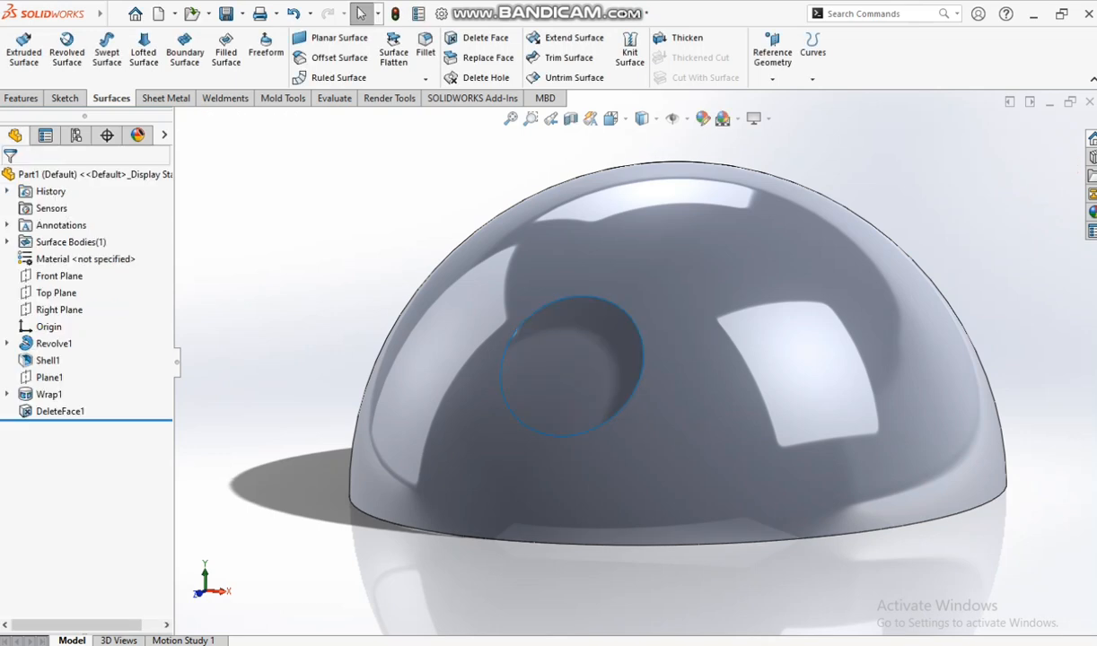
Step: Inspect the dome's wall around the circular opening in a section view along the Right Plane, and close the section
middle_drag(592, 368, 538, 368)
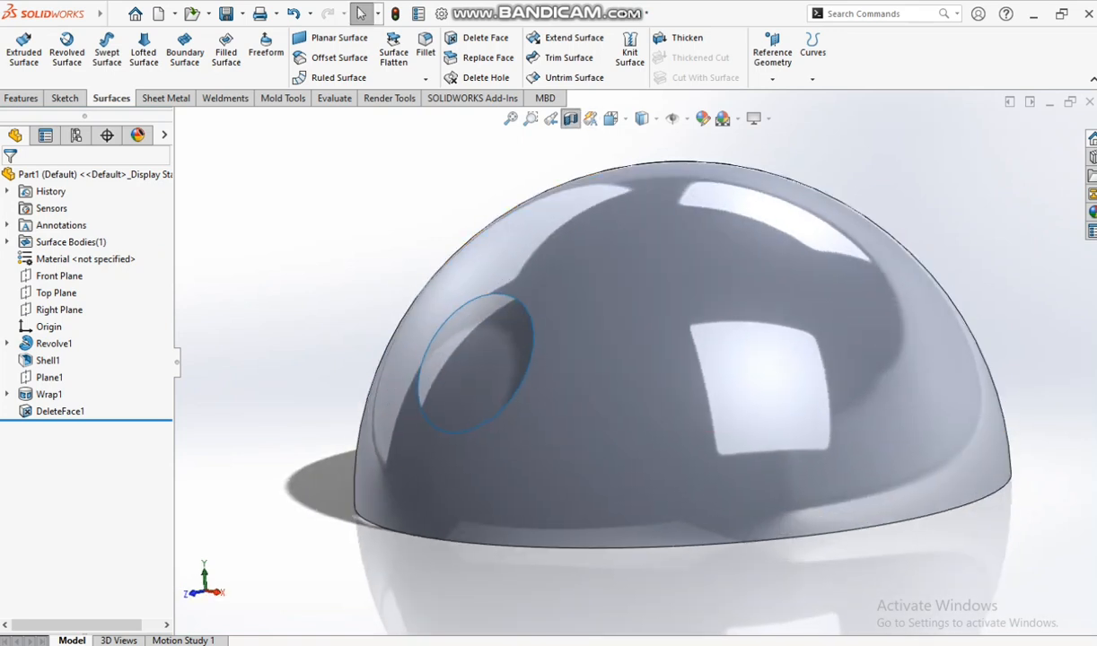
click(570, 118)
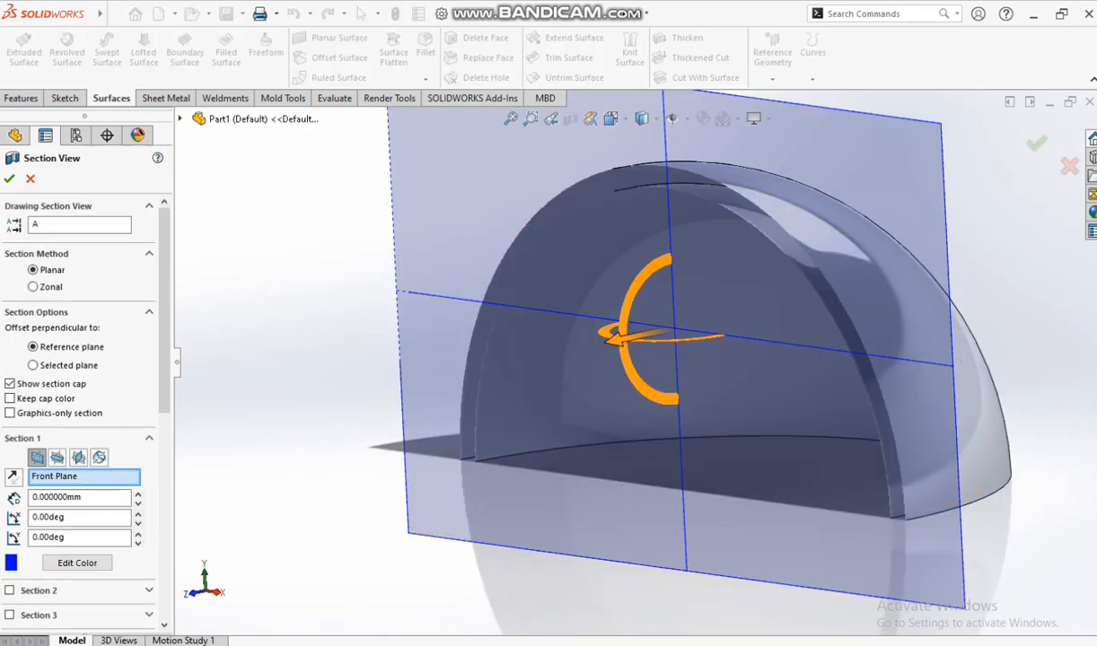
click(78, 457)
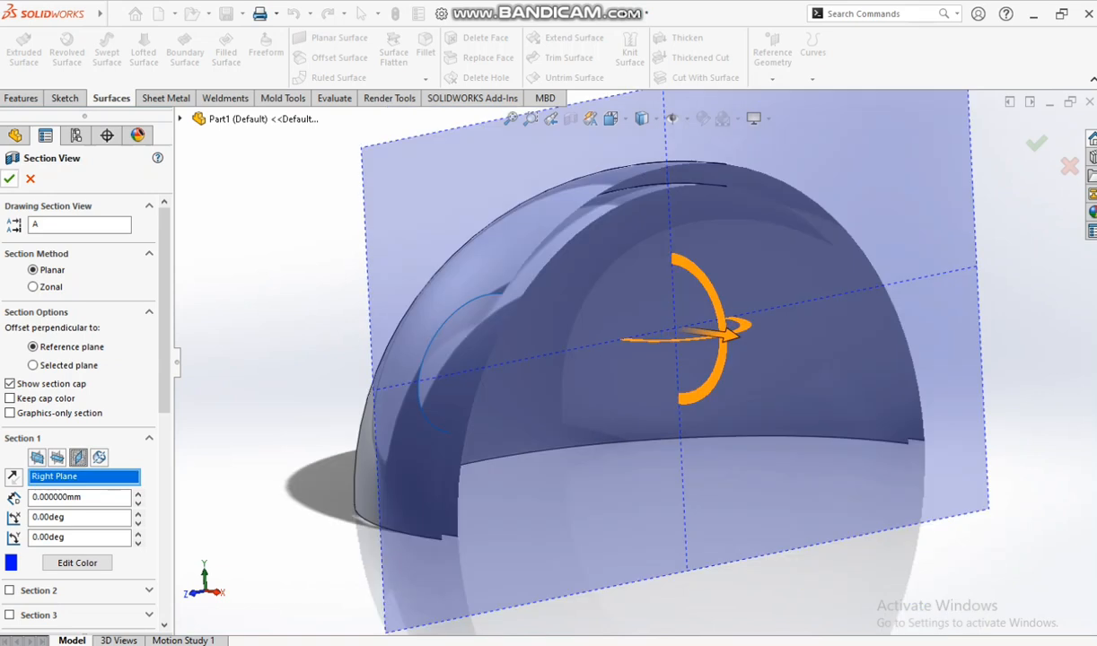
click(10, 178)
middle_drag(574, 359, 601, 353)
click(570, 119)
Step: Remove the Delete Face feature from the model
click(60, 411)
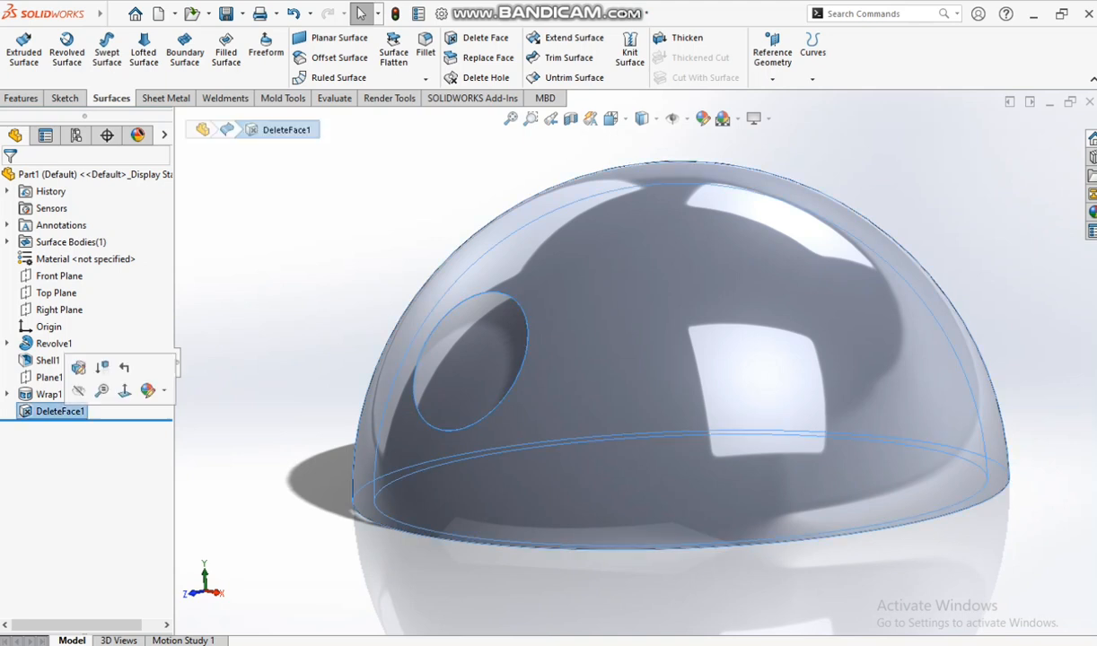
key(Delete)
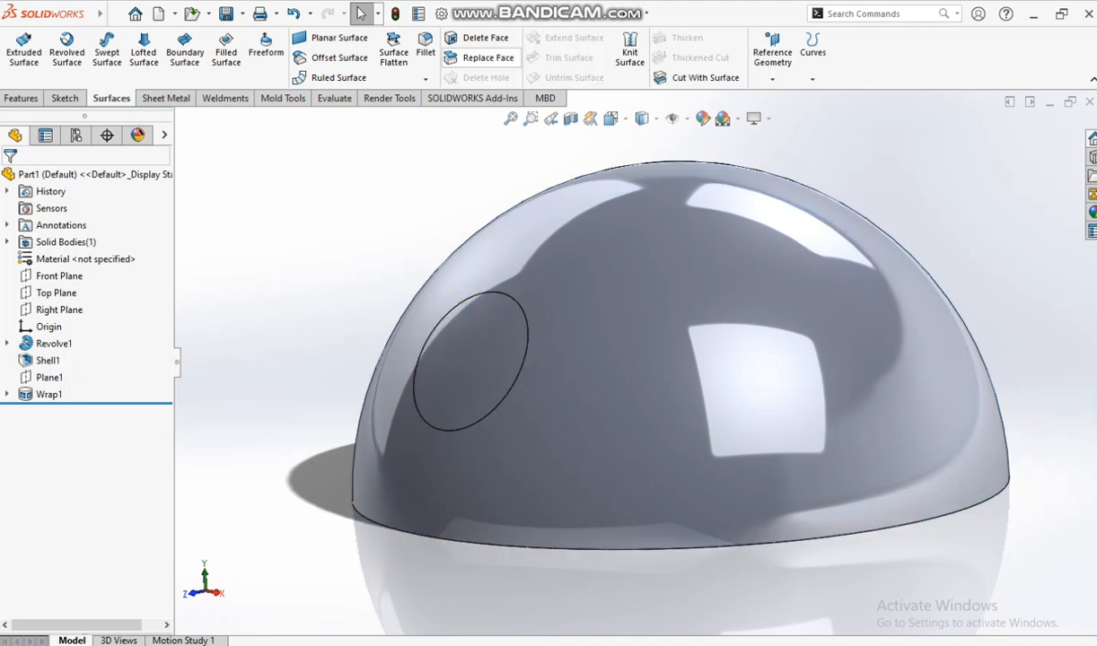
Step: Delete the circular scribed face from the dome with Delete Face, using the Delete and Patch option
click(476, 37)
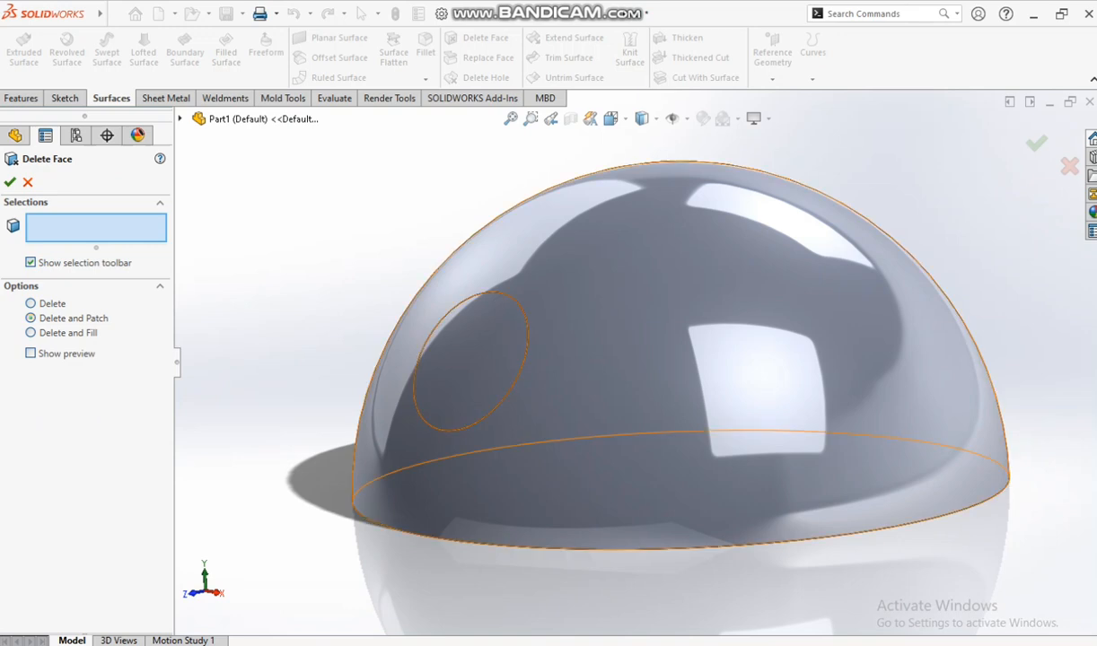
click(480, 359)
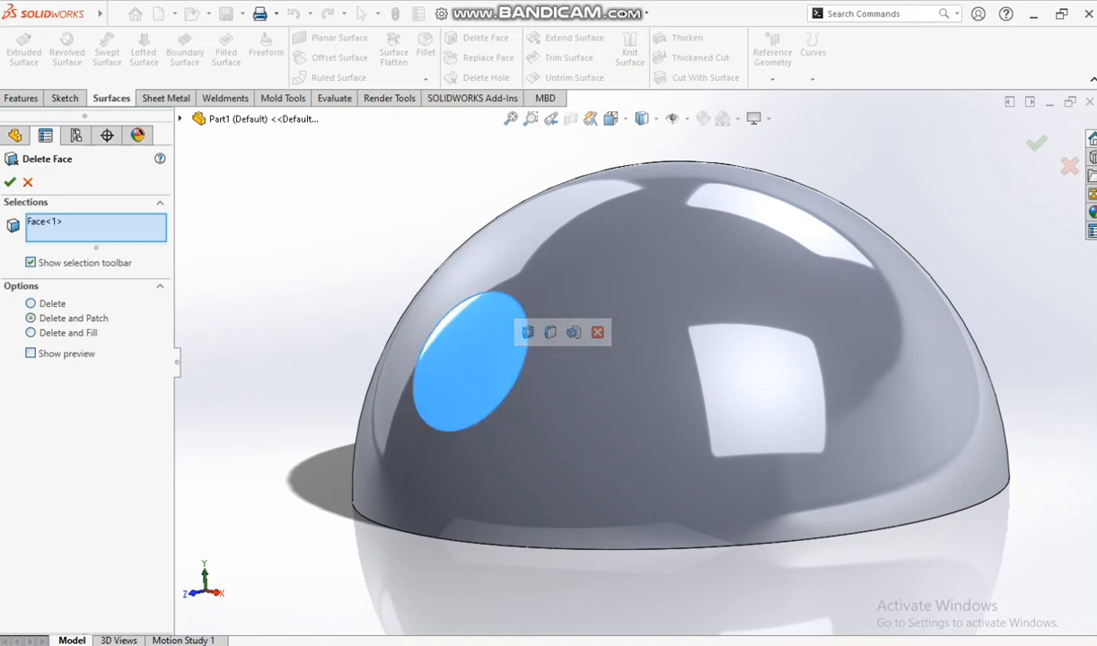
click(10, 182)
Step: Inspect the patched dome wall in a section view along the Right Plane, and close the section
middle_drag(467, 350, 552, 359)
click(570, 119)
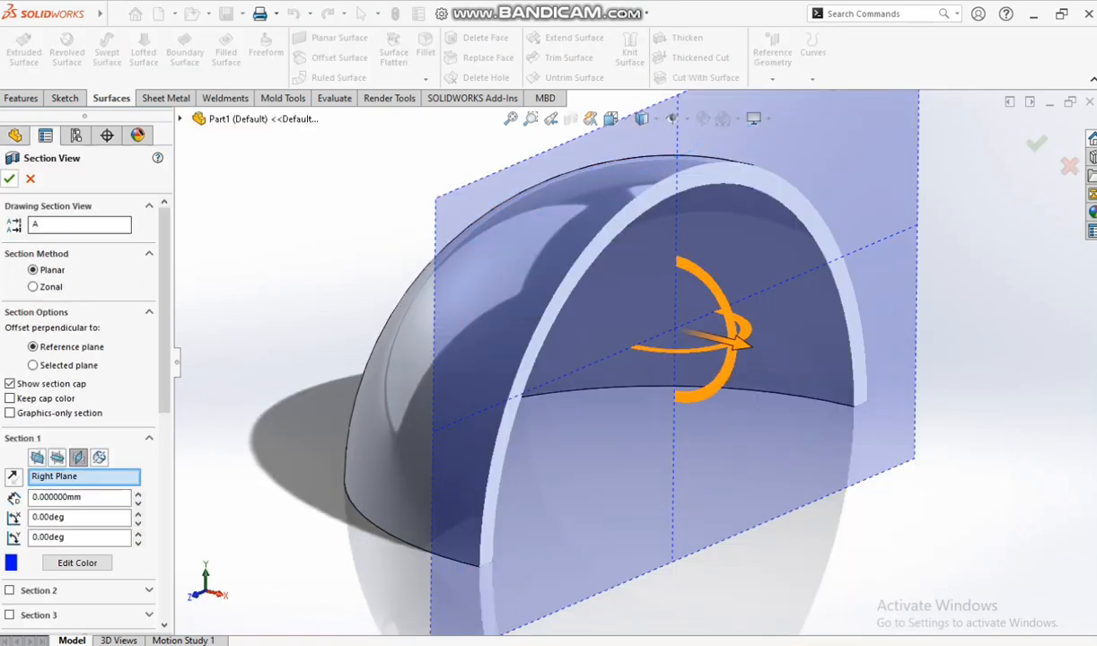
click(12, 179)
middle_drag(432, 298, 391, 303)
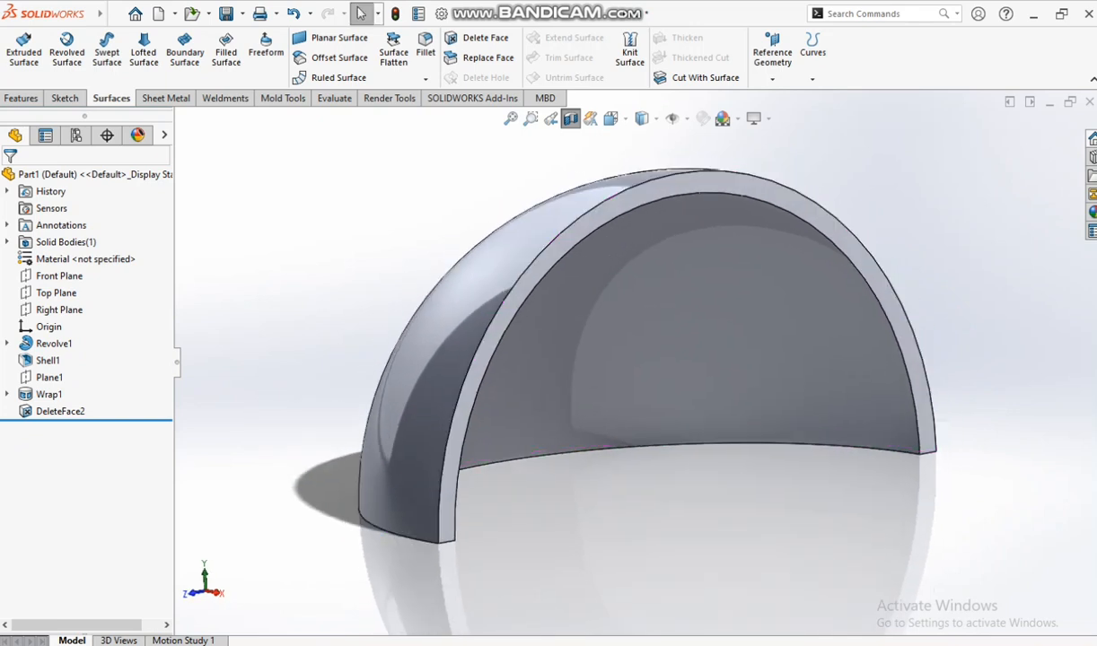
click(570, 119)
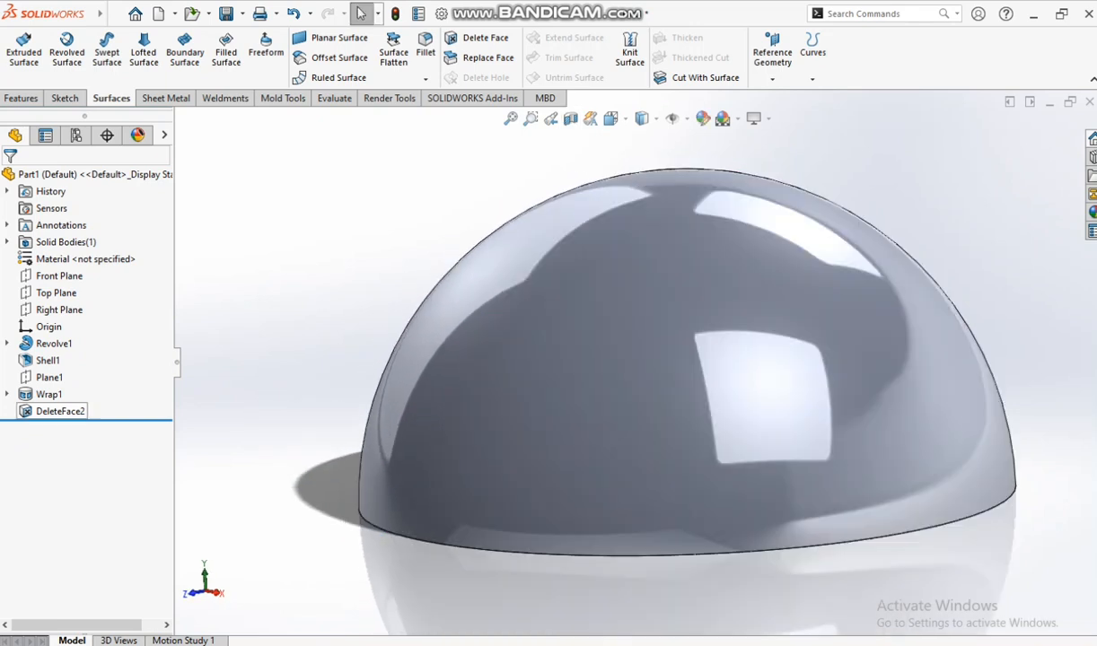
Step: Remove the patched Delete Face feature and delete the circular scribed face again, using Delete and Fill without Tangent fill
click(68, 412)
key(Delete)
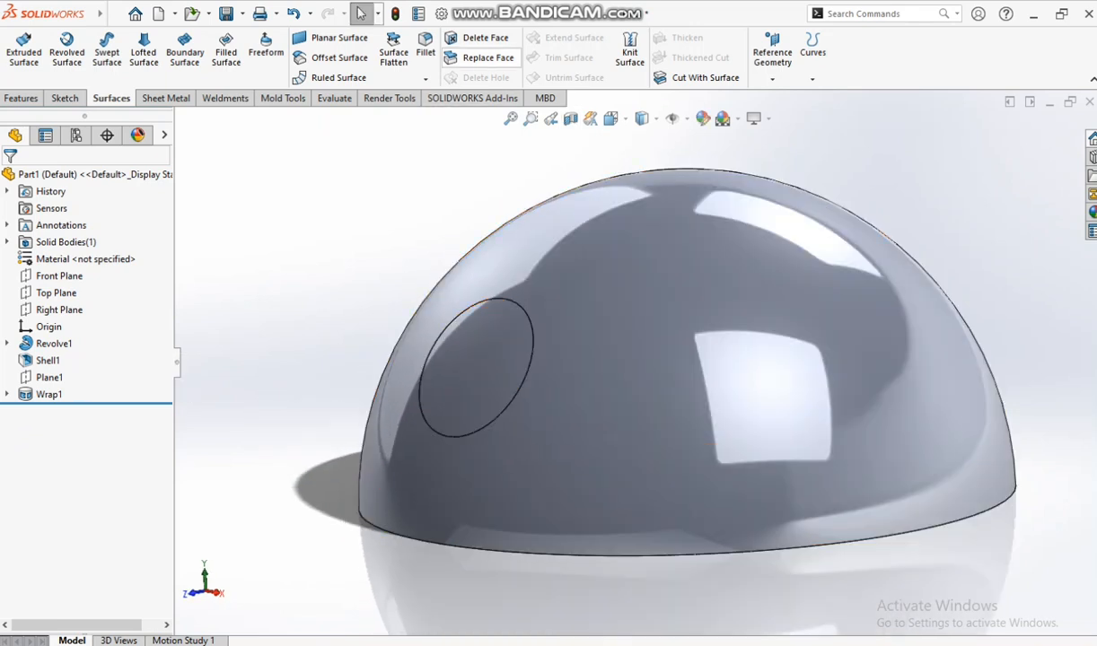
click(483, 38)
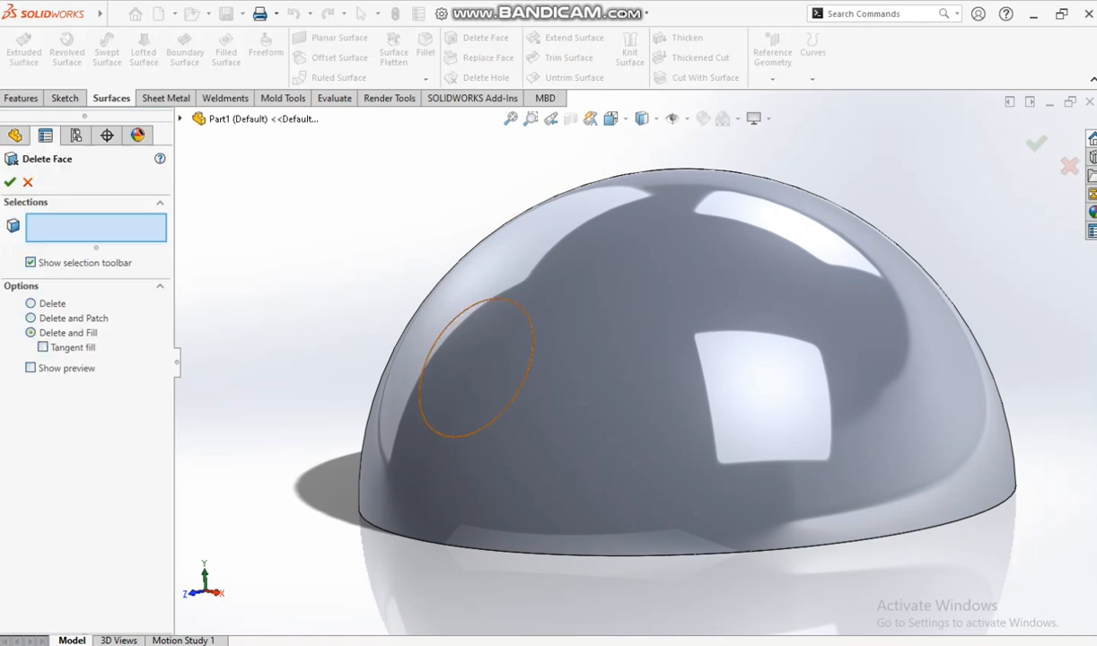
click(483, 370)
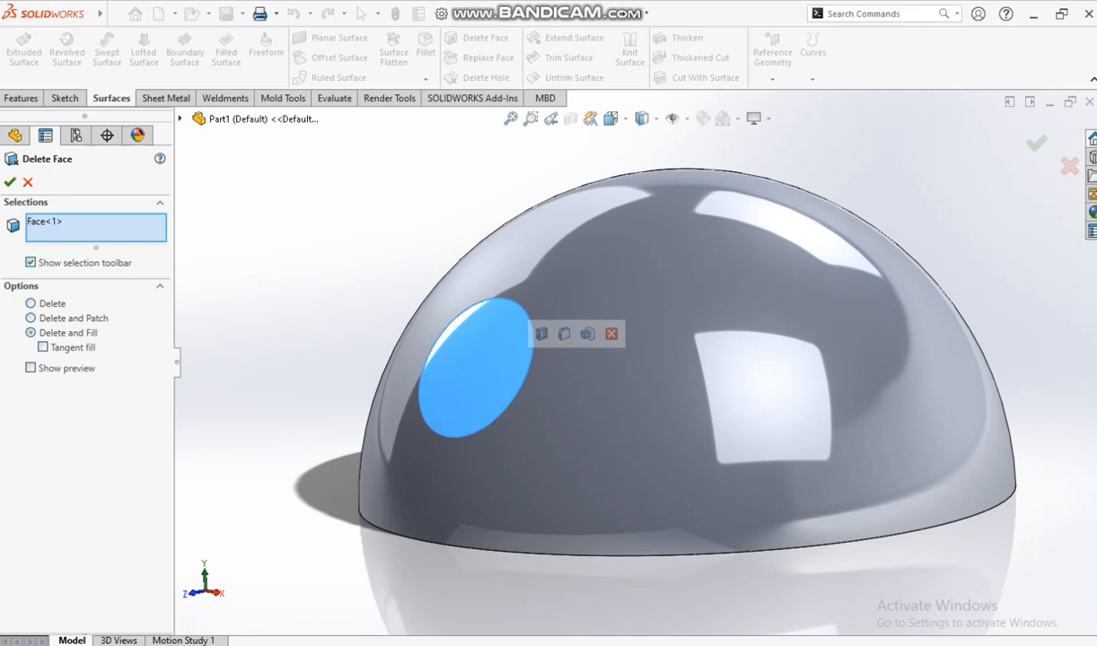
click(10, 182)
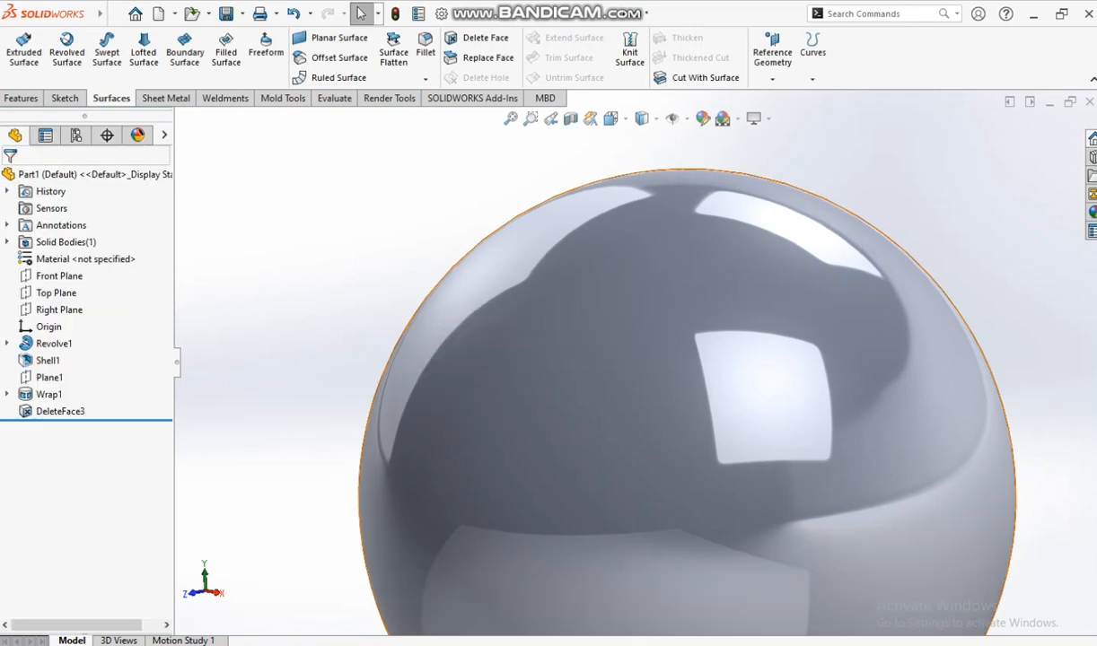
Step: Inspect the dome around the filled face and remove the Delete and Fill feature from the model
scroll(401, 393, down, 2)
scroll(401, 393, up, 5)
middle_drag(401, 394, 444, 426)
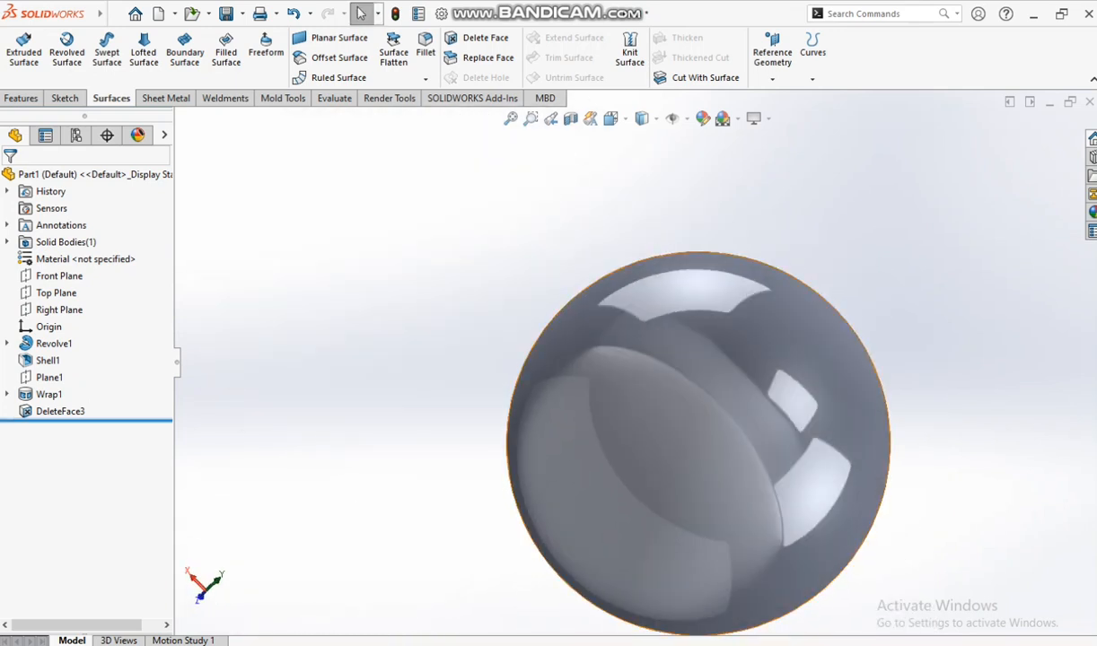
click(62, 412)
key(Delete)
Step: Delete the circular scribed face with Delete Face, using Delete and Fill with Tangent fill and Show preview turned on
middle_drag(449, 341, 586, 452)
scroll(673, 445, down, 3)
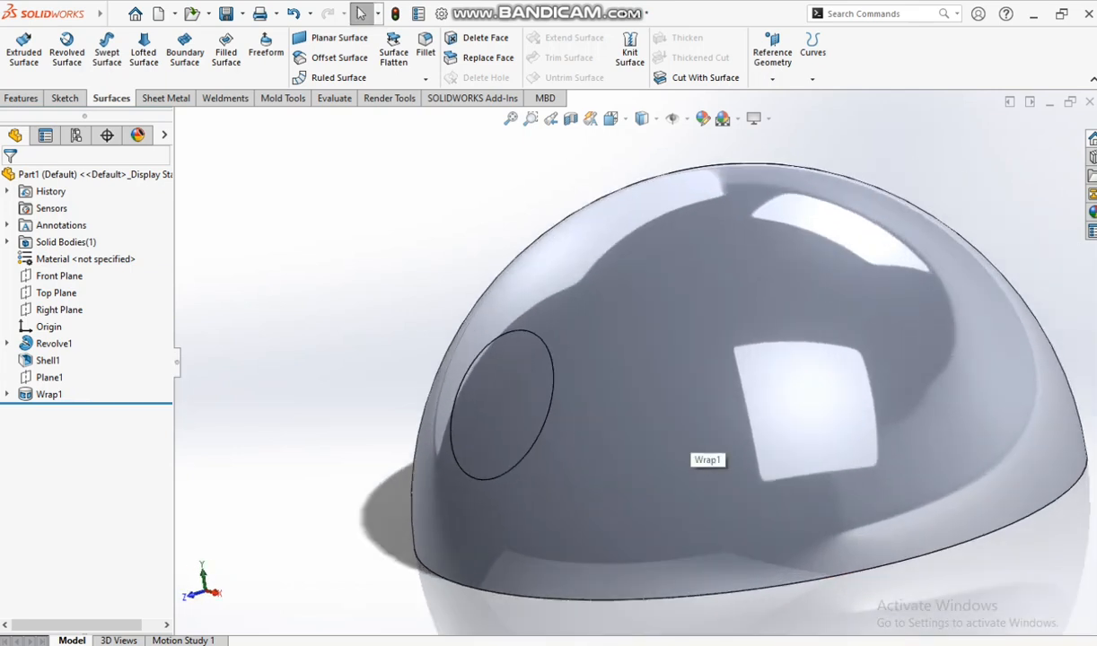
click(478, 38)
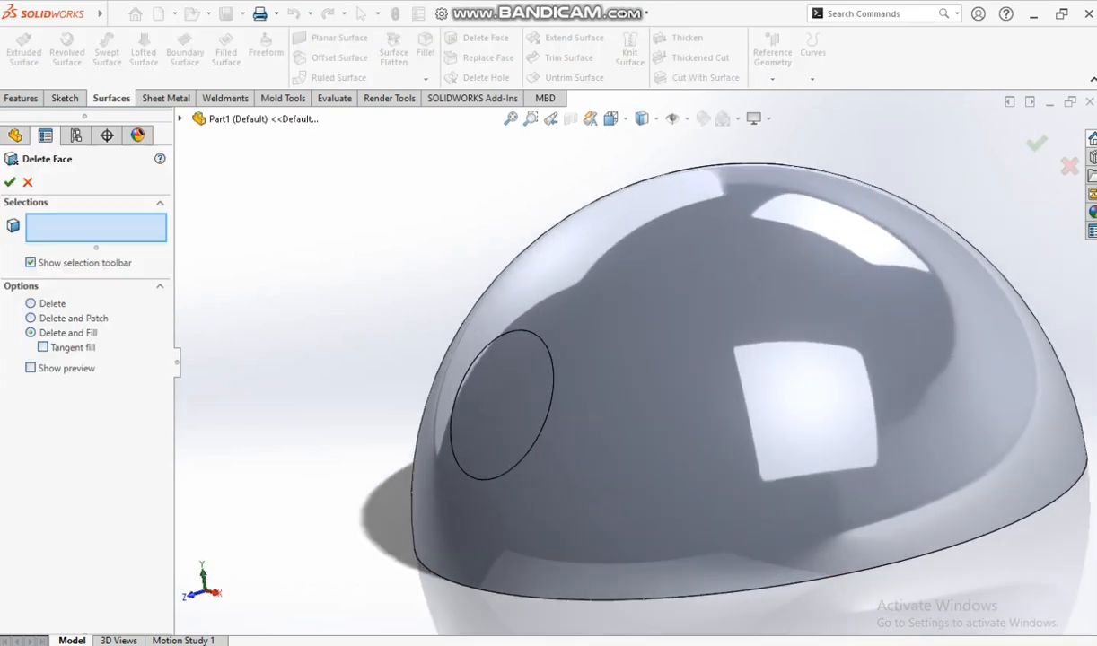
click(43, 348)
click(504, 399)
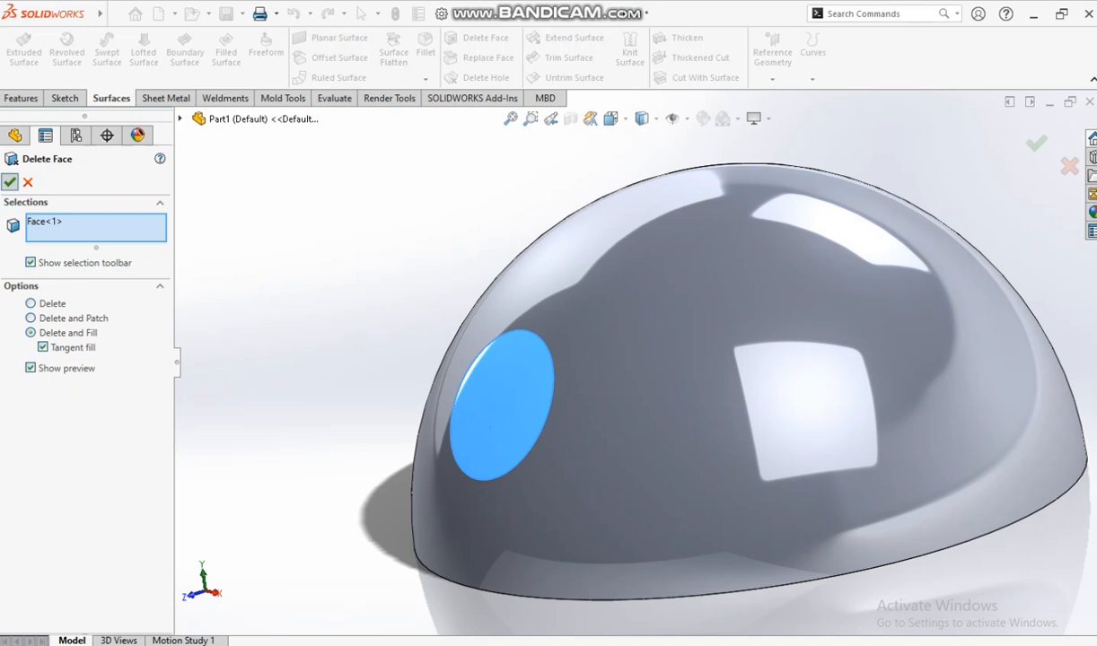
click(10, 182)
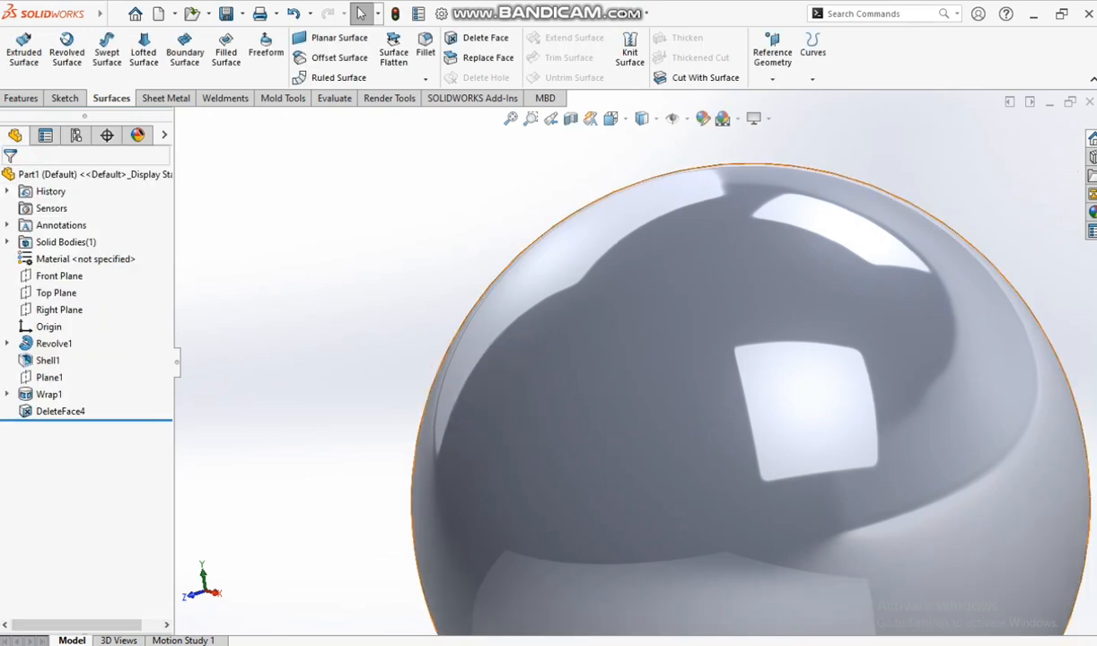
Step: Inspect the body and remove the tangent-filled Delete Face feature from the model
scroll(459, 398, down, 4)
scroll(459, 398, up, 8)
scroll(459, 397, up, 1)
middle_drag(459, 397, 465, 425)
click(47, 412)
key(Delete)
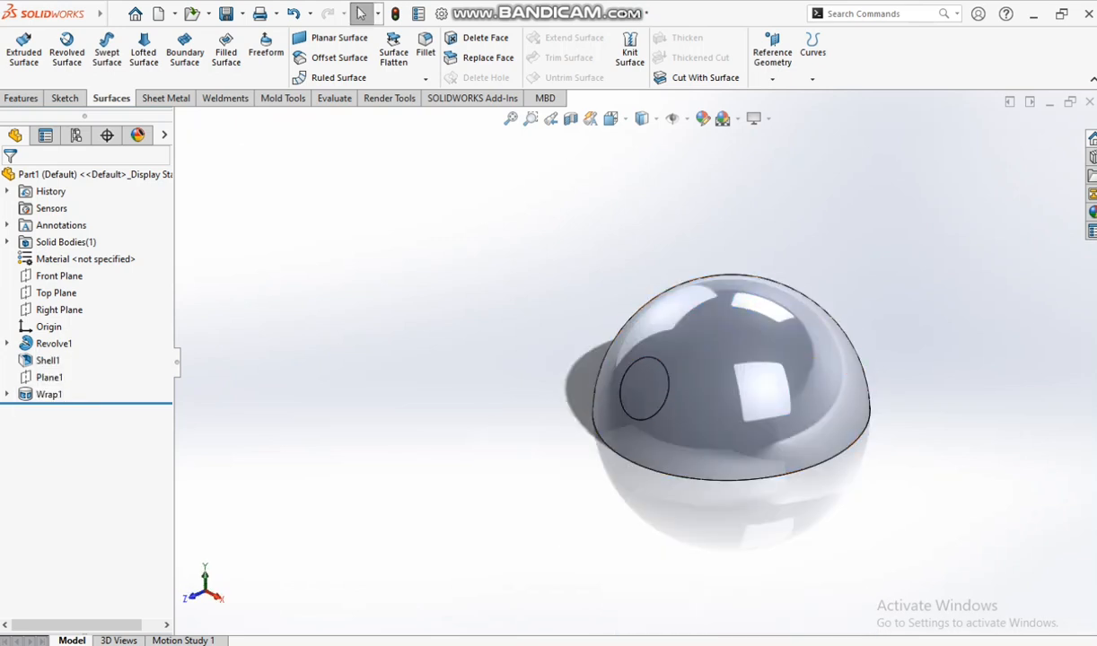
Step: Edit the sketch under the Wrap feature, shrink its circle to a radius of about 3.17 mm, and exit the sketch
click(7, 394)
click(72, 411)
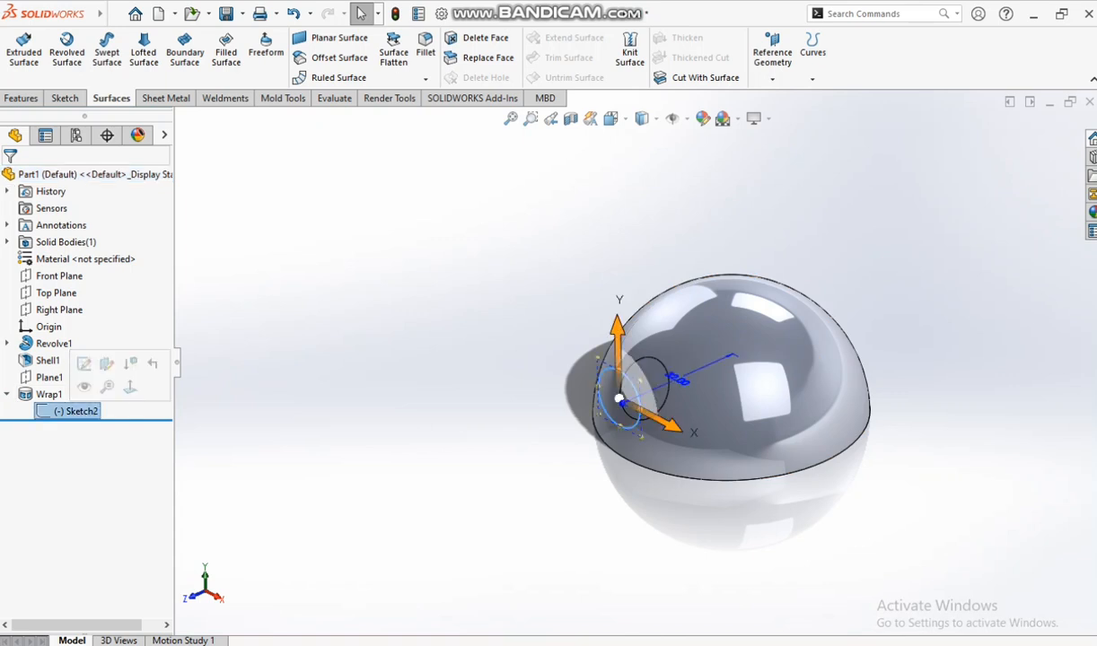
right_click(84, 412)
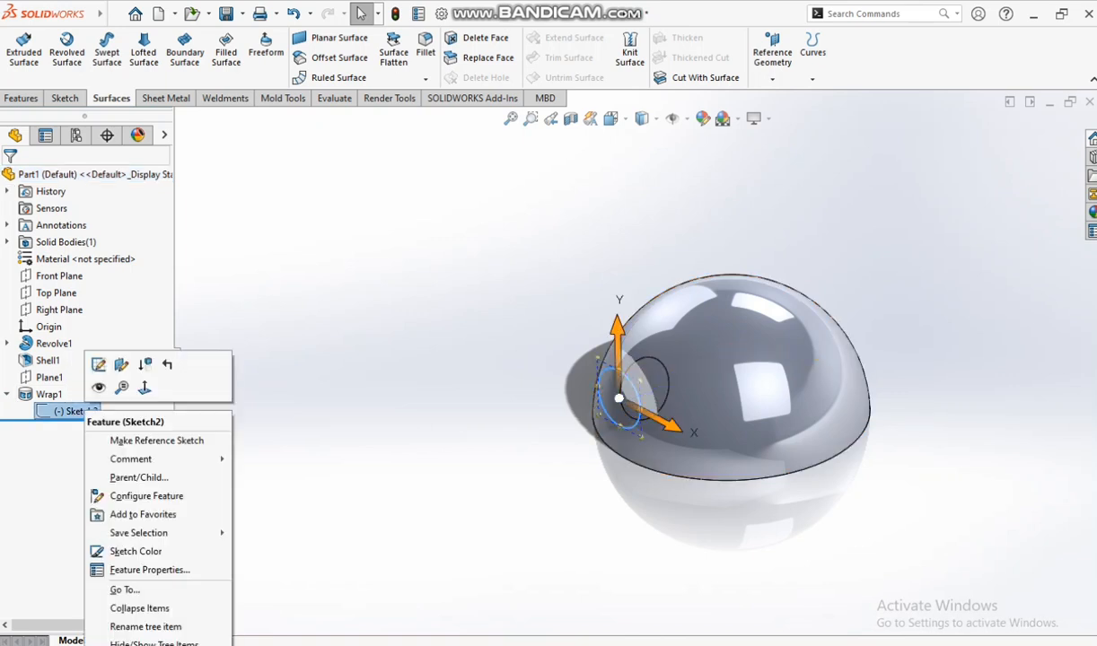
click(99, 364)
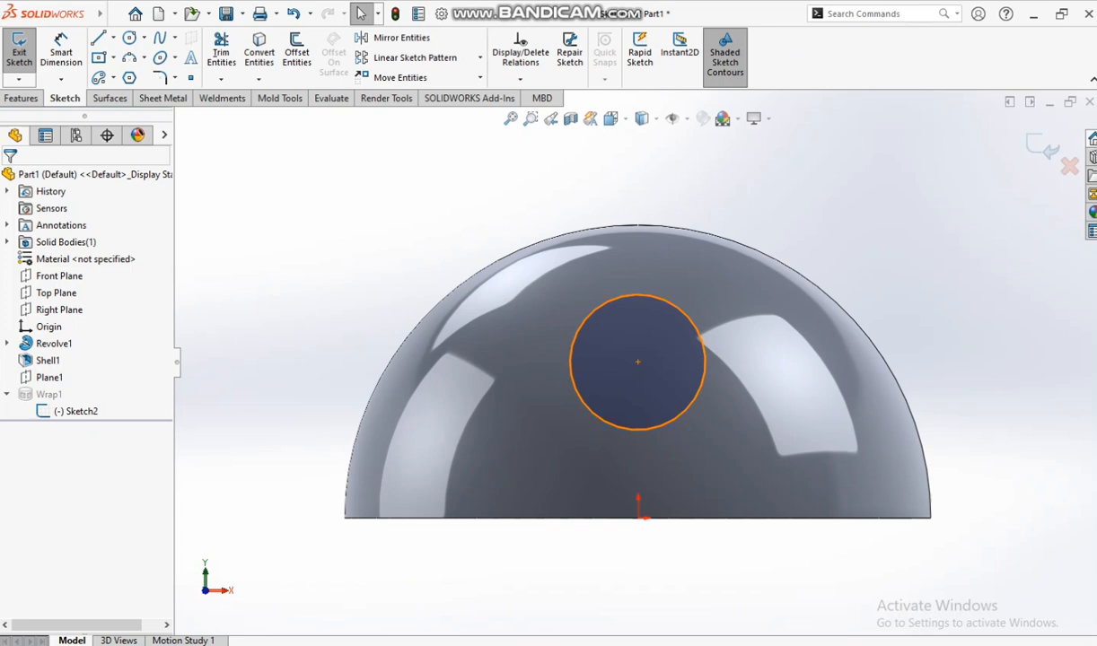
drag(570, 362, 606, 362)
click(19, 79)
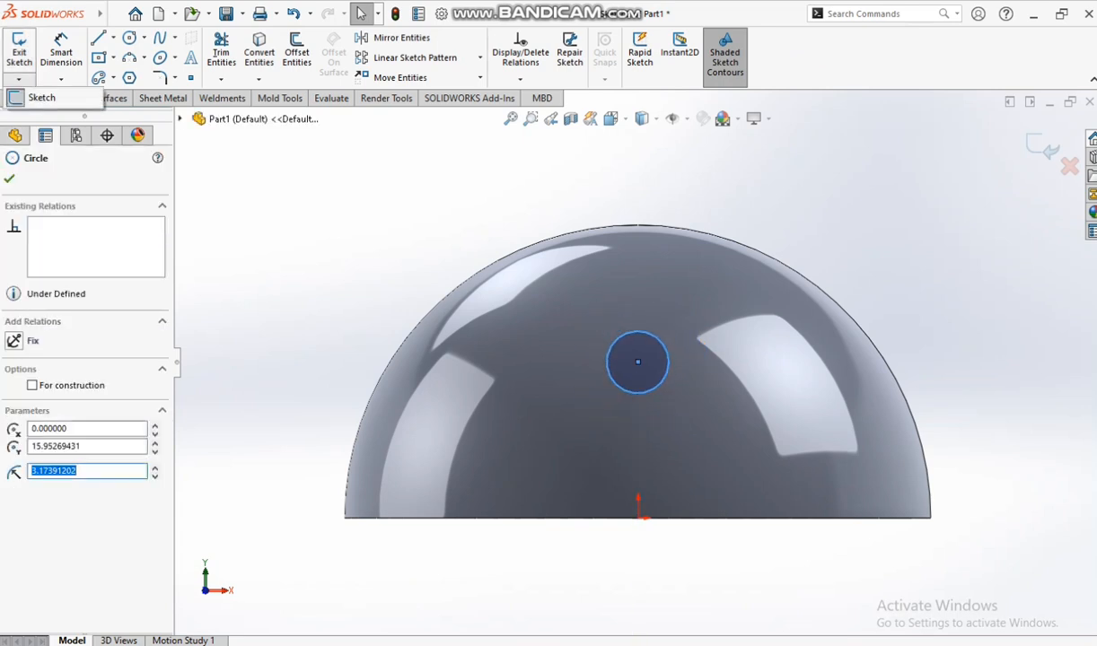
click(34, 97)
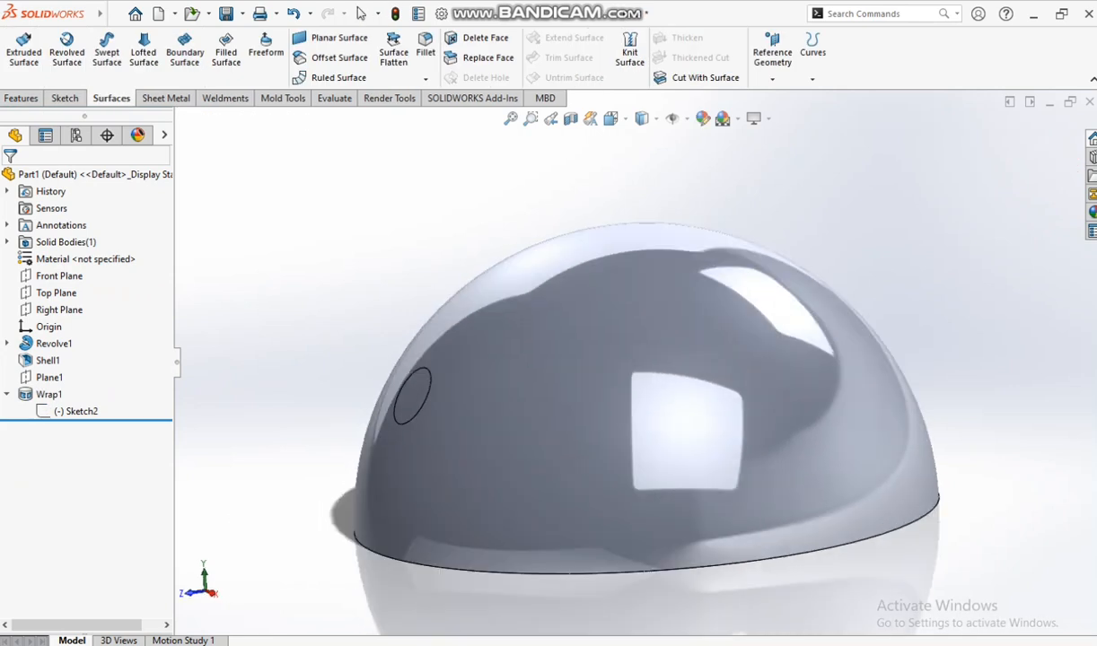
Step: Delete the smaller circular face with Delete Face, using Delete and Fill without Tangent fill
scroll(512, 411, up, 2)
scroll(512, 411, down, 2)
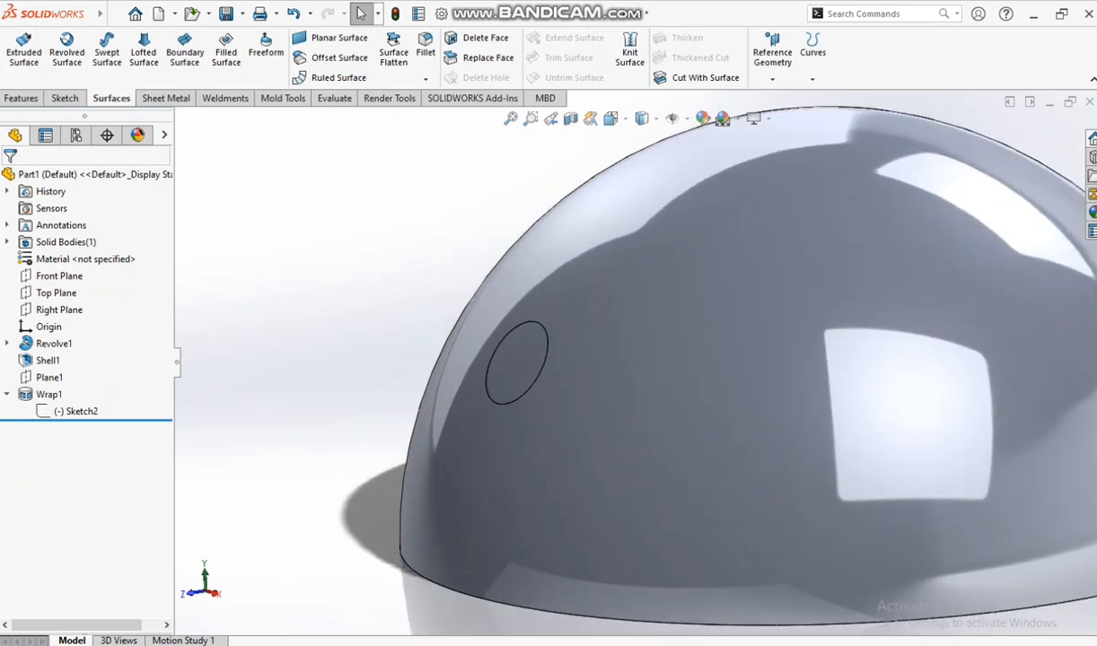
click(481, 37)
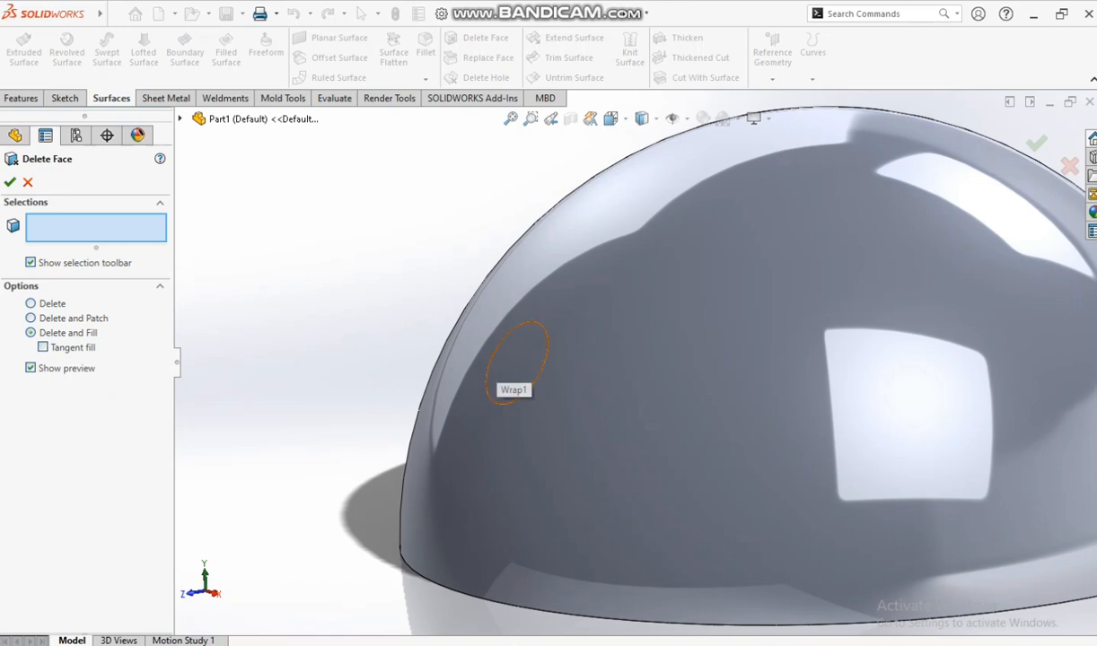
click(507, 372)
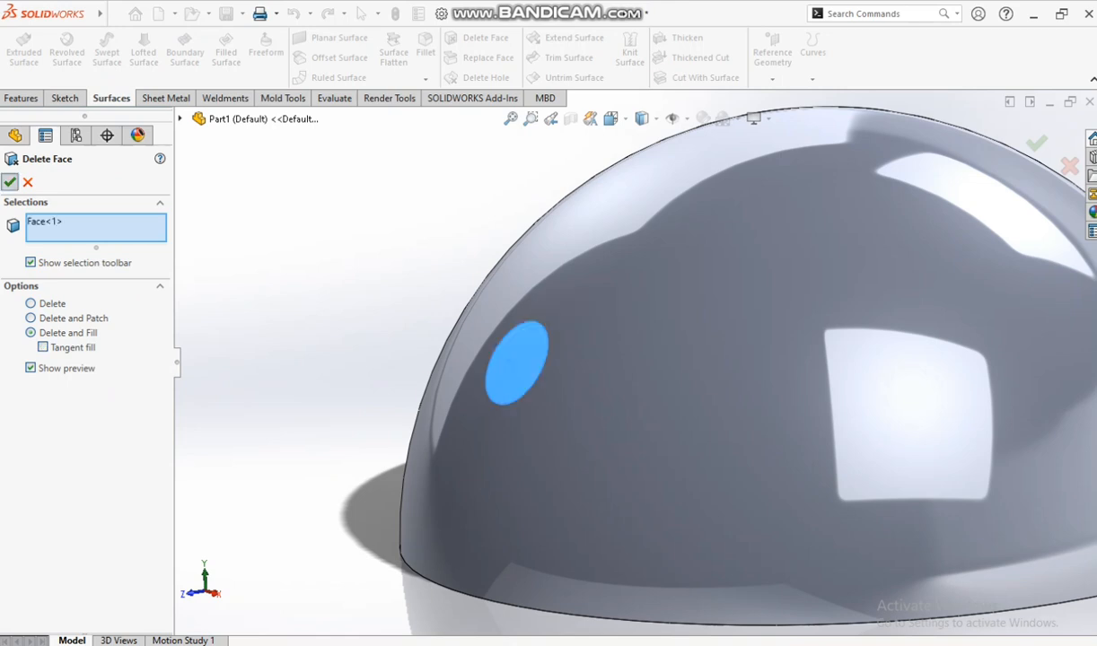
click(10, 182)
Step: Inspect the filled body from several sides and remove its Delete Face feature
scroll(436, 387, down, 4)
scroll(436, 387, up, 6)
scroll(436, 387, up, 3)
scroll(628, 386, down, 1)
middle_drag(628, 386, 790, 404)
click(54, 429)
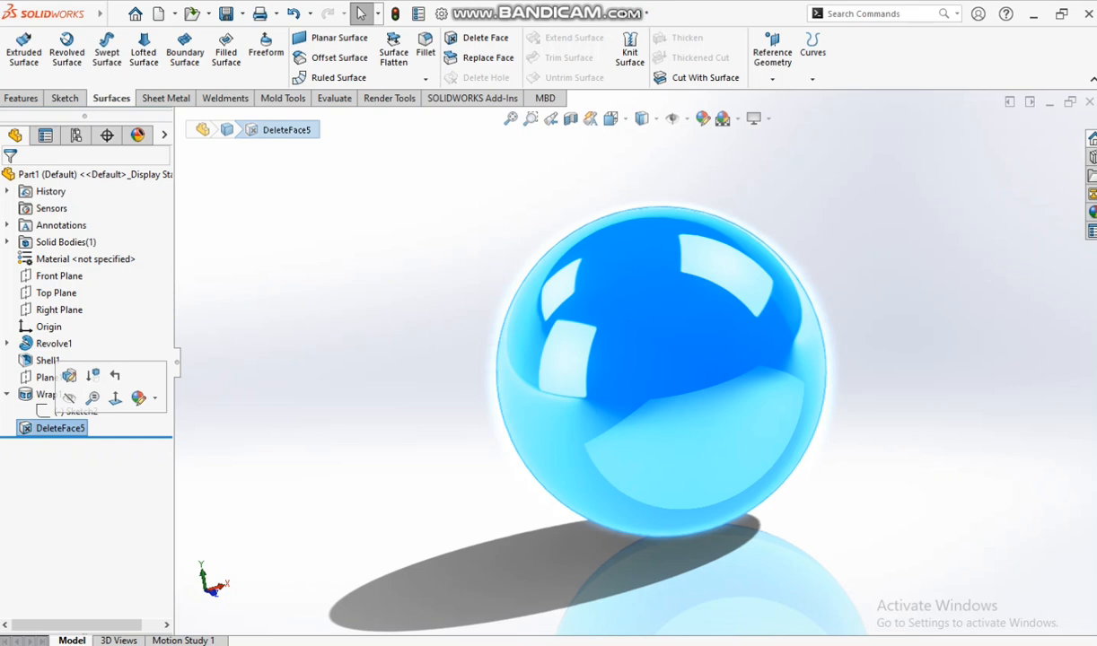
key(Delete)
Step: Edit the wrapped sketch, move the circle's centre to about X -13.62, Y 12.32, and exit the sketch
middle_drag(736, 386, 610, 377)
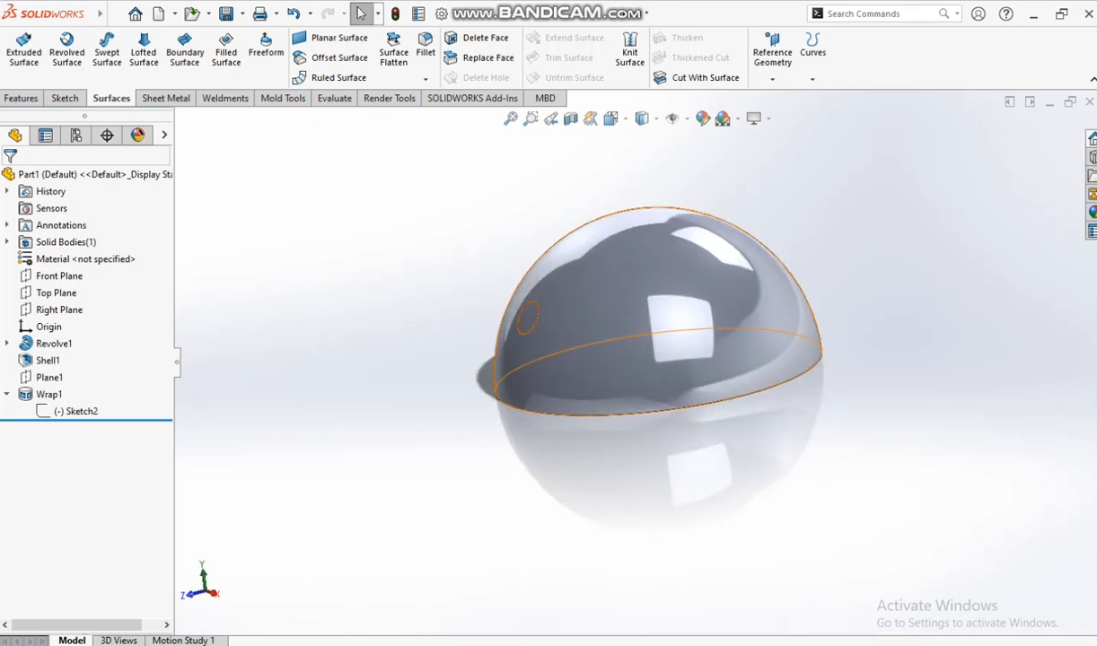
scroll(689, 271, down, 4)
scroll(686, 273, up, 1)
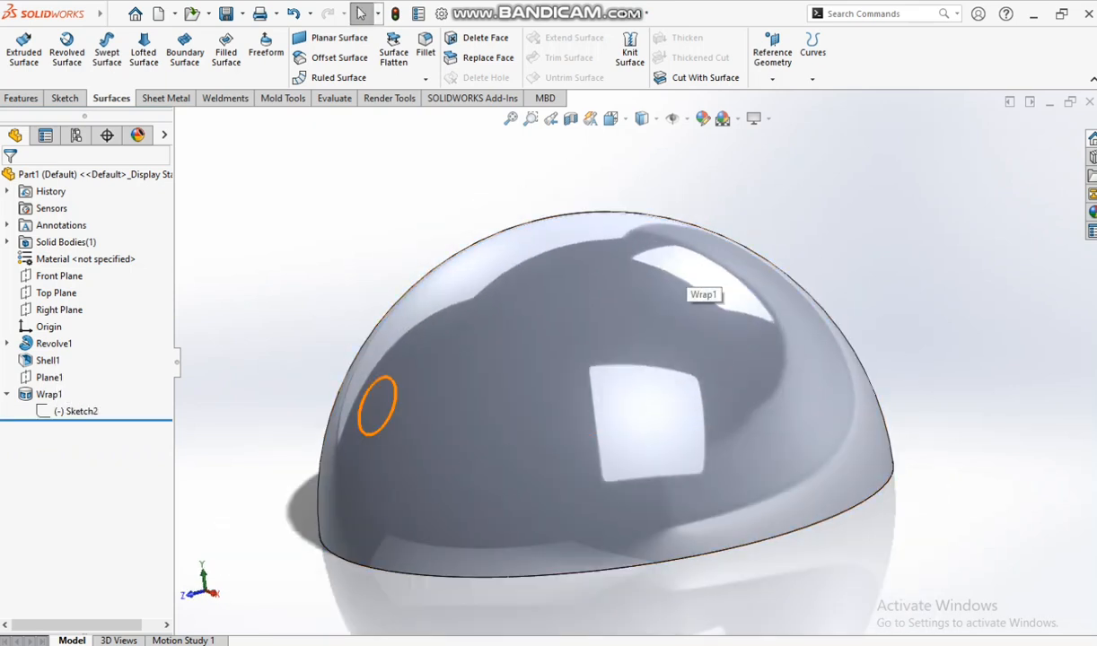
click(77, 411)
click(99, 364)
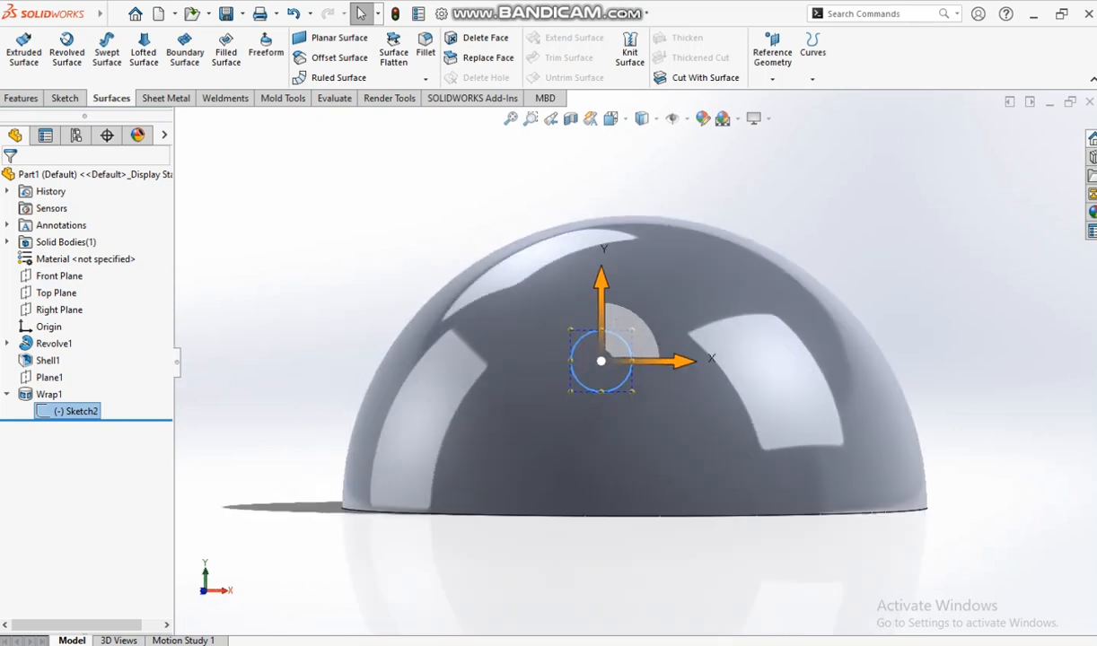
drag(638, 353, 504, 388)
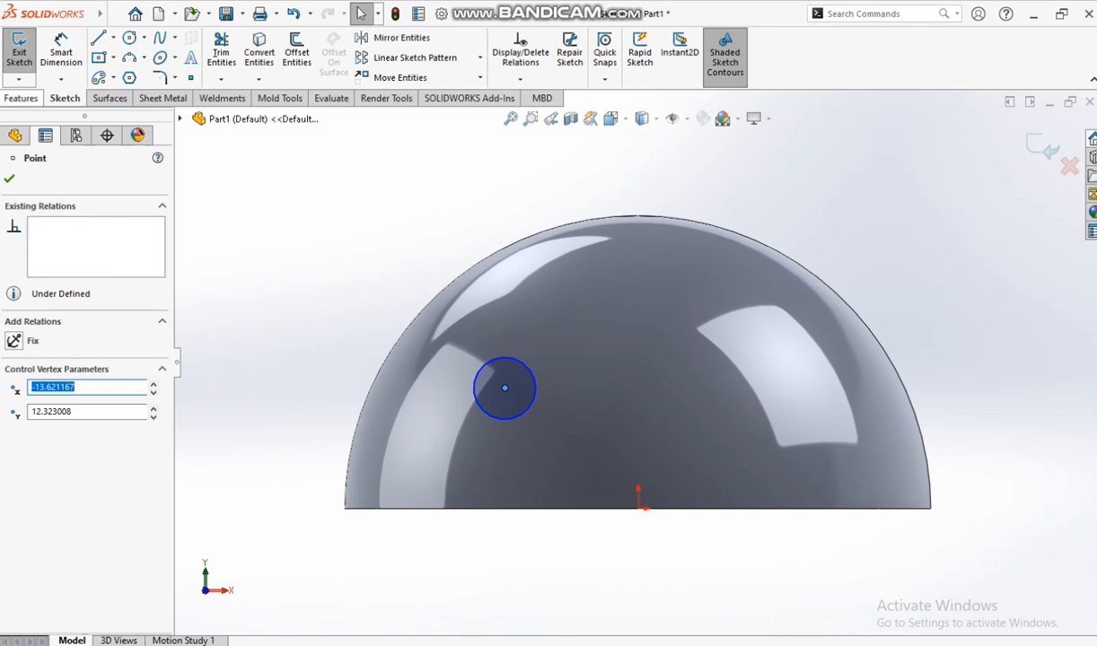
click(19, 49)
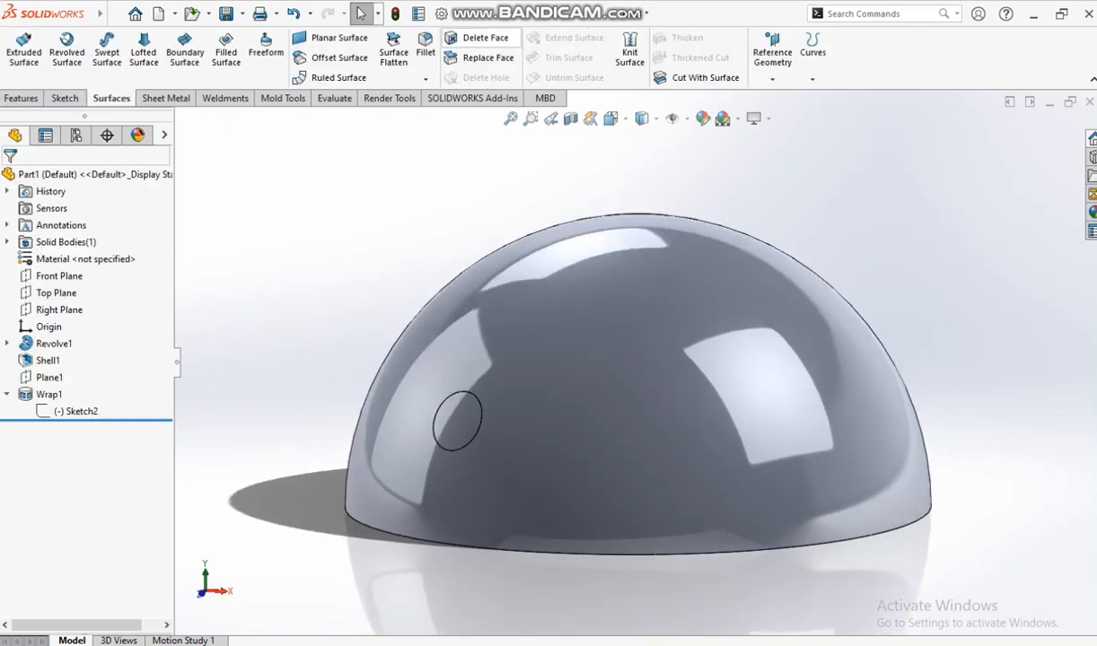
Step: Delete the relocated circular face with Delete Face, using Delete and Fill without Tangent fill
click(480, 37)
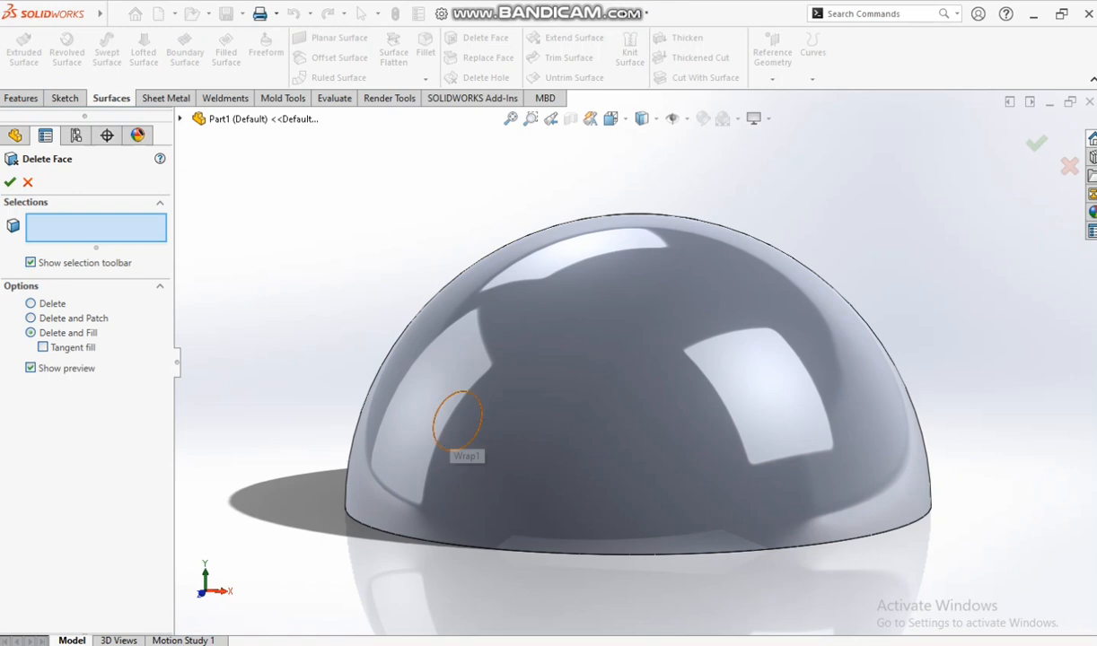
click(458, 420)
click(10, 182)
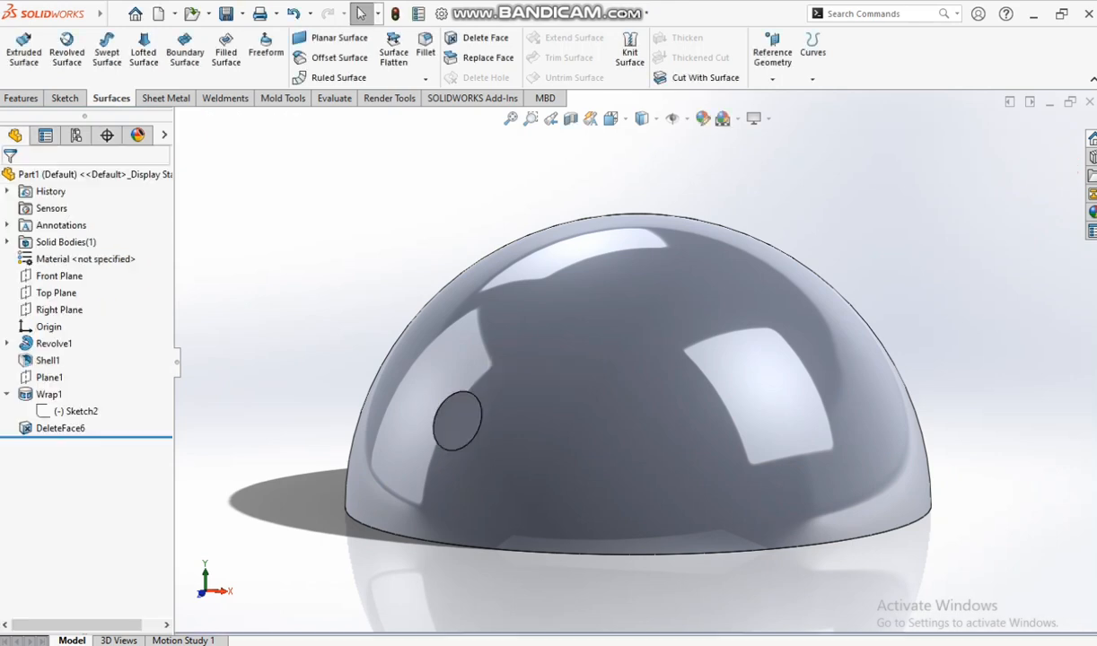
Step: Edit the Delete Face feature to turn on Tangent fill for the replacement face
scroll(453, 468, down, 4)
scroll(454, 468, up, 2)
scroll(455, 466, down, 4)
middle_drag(455, 467, 556, 368)
middle_drag(538, 296, 596, 308)
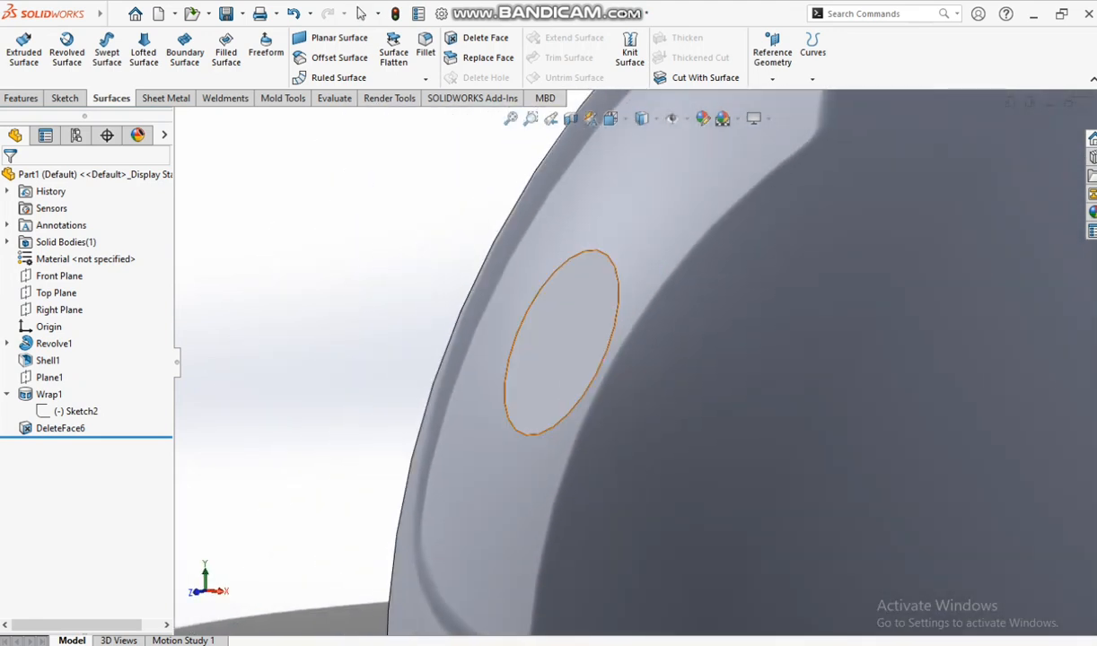
click(66, 387)
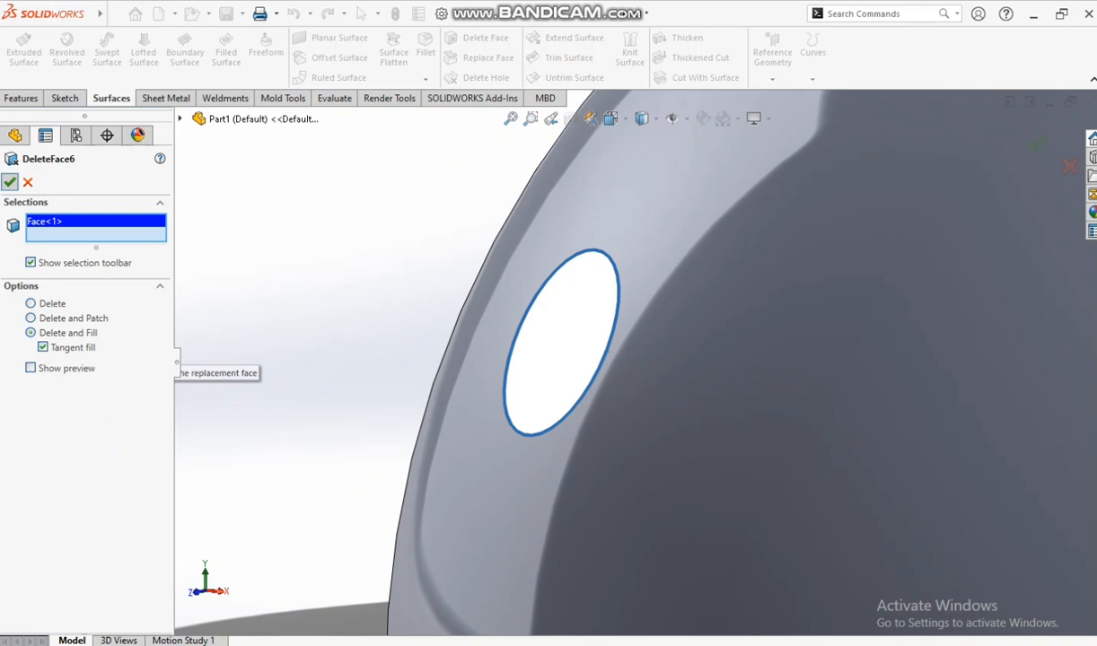
click(10, 182)
Step: Examine the tangent-filled circular face on the dome from close up and from several angles
middle_drag(583, 393, 536, 411)
click(558, 376)
scroll(535, 412, down, 4)
scroll(536, 412, up, 9)
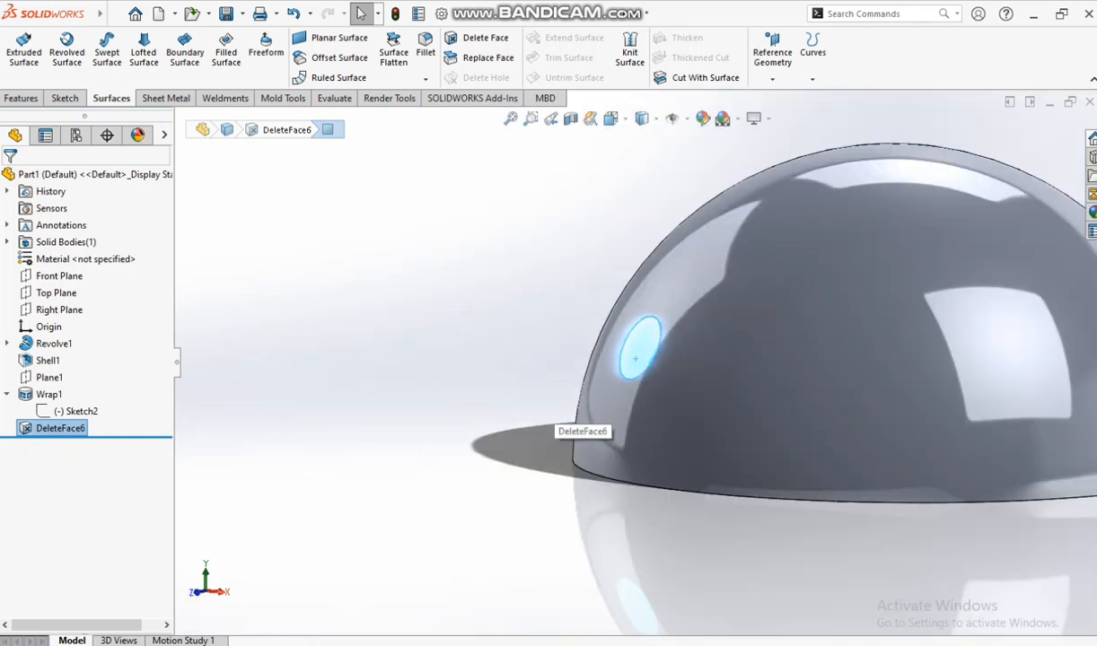
click(536, 412)
scroll(656, 362, down, 5)
middle_drag(656, 360, 674, 420)
scroll(639, 398, down, 4)
scroll(639, 398, up, 13)
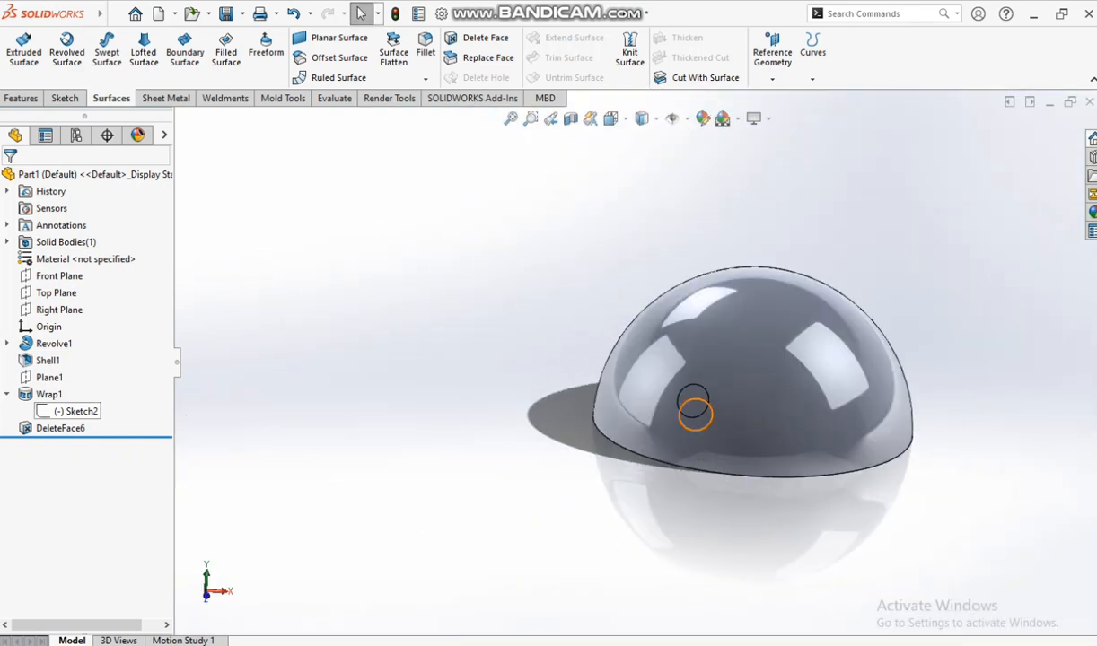